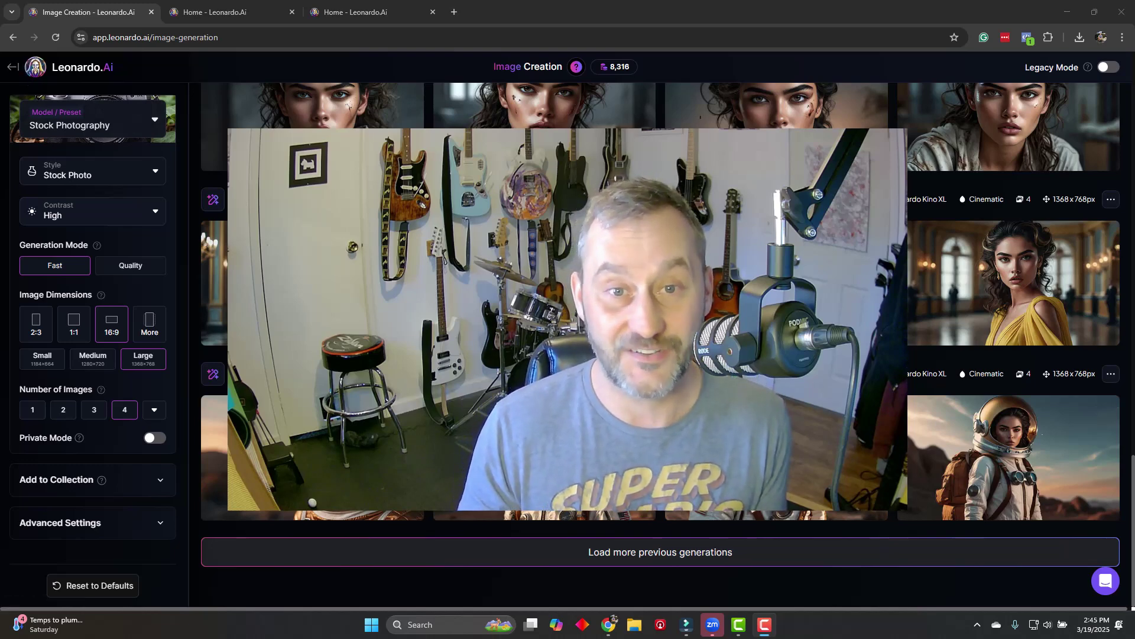
- On the Home page tab, open the Consistent Characters card under Featured Guides
left_click(226, 5)
left_click(335, 6)
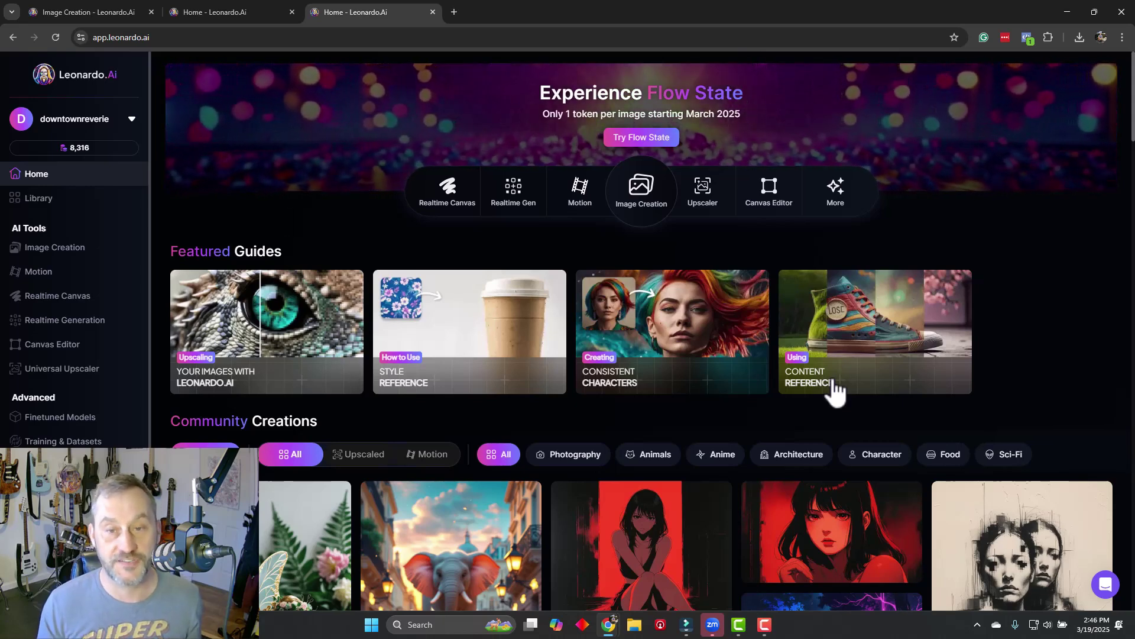
left_click(686, 331)
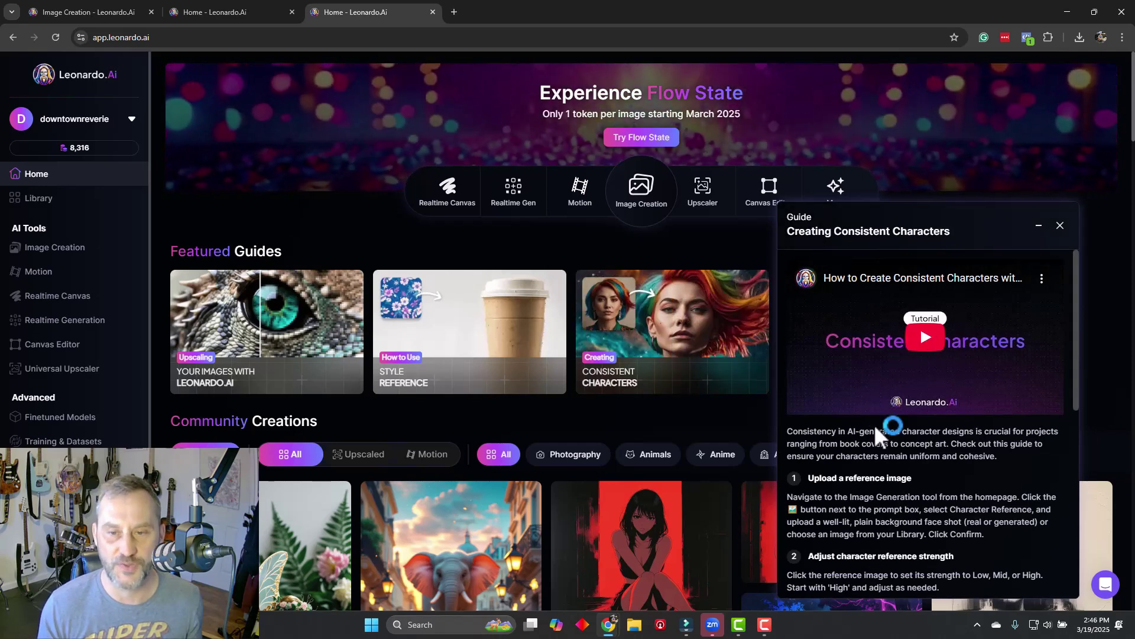
- Read through the Creating Consistent Characters steps and tips, then minimize the guide panel
scroll(878, 477, "down", 8)
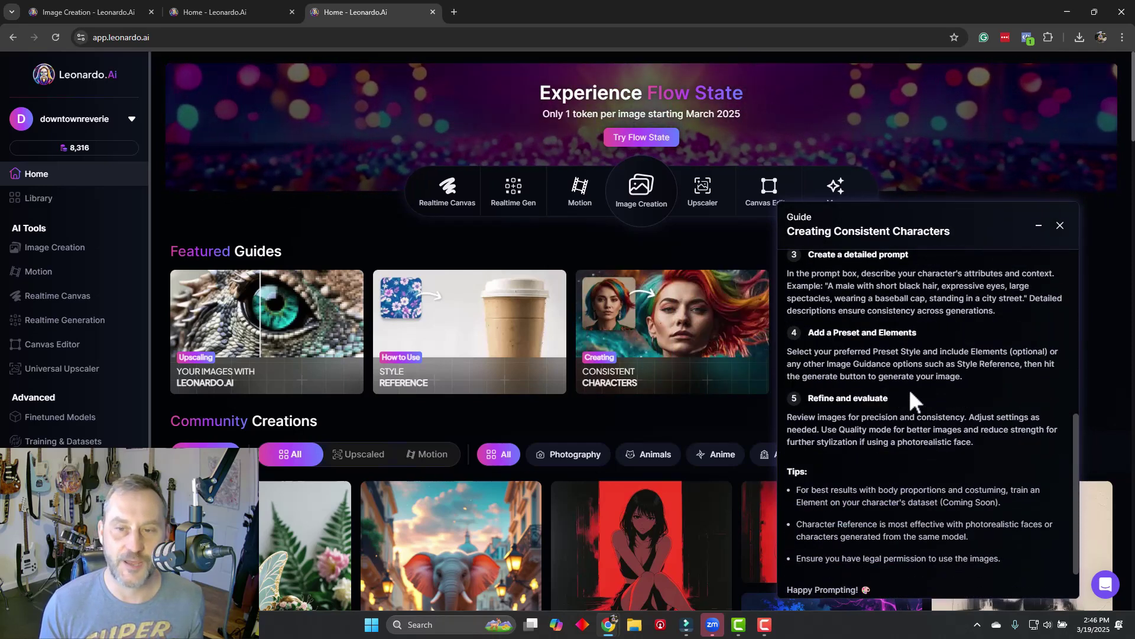
scroll(908, 389, "up", 8)
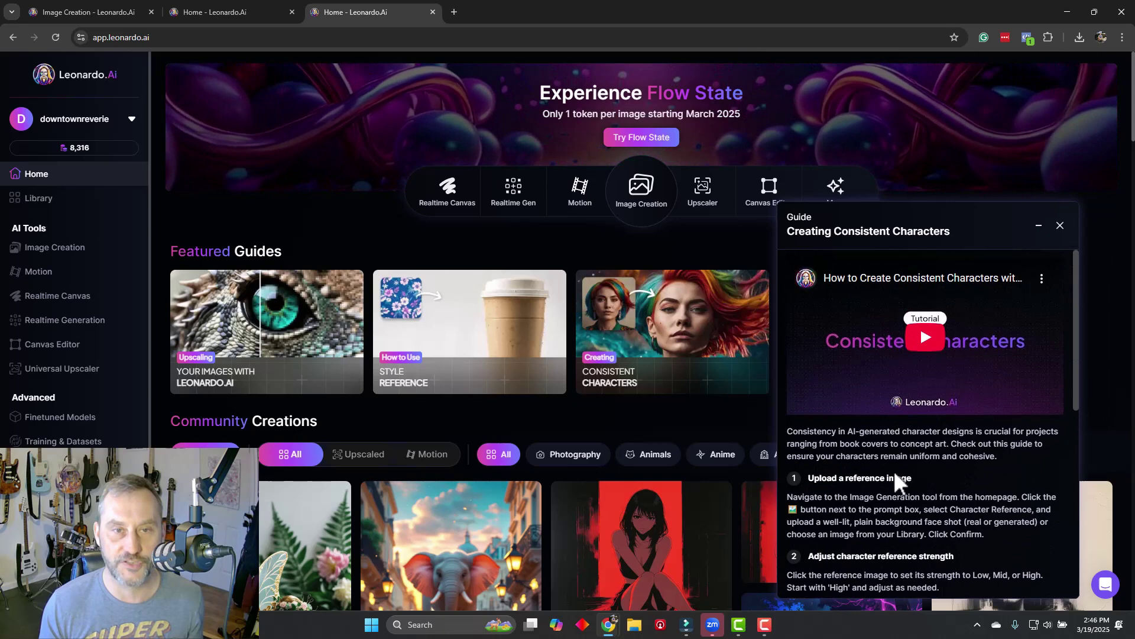
scroll(891, 481, "down", 2)
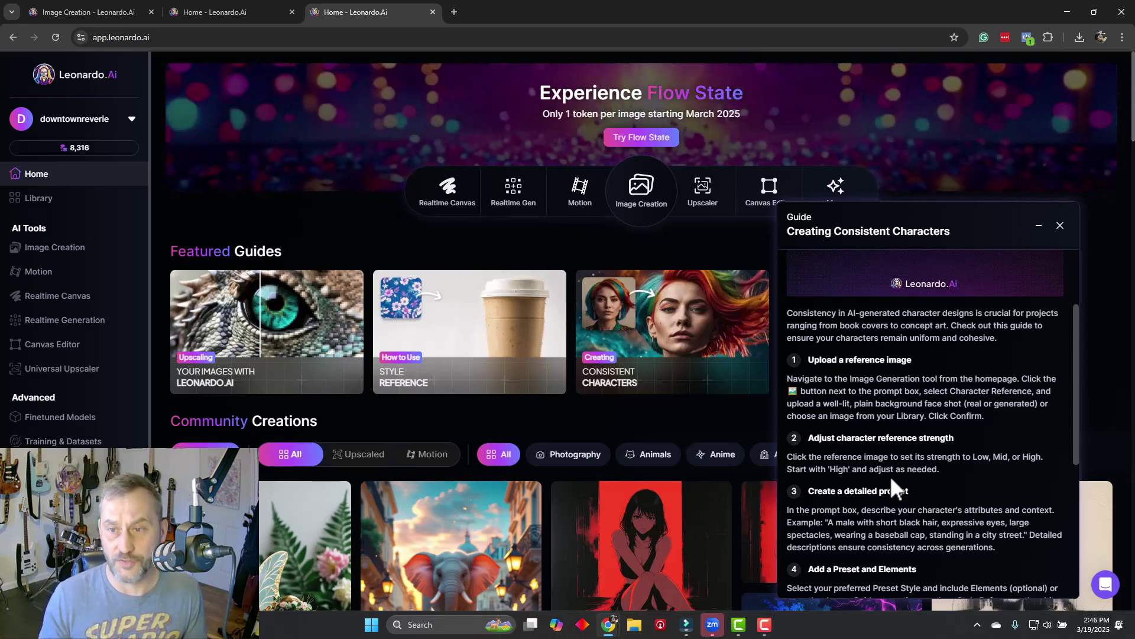
left_click(1039, 225)
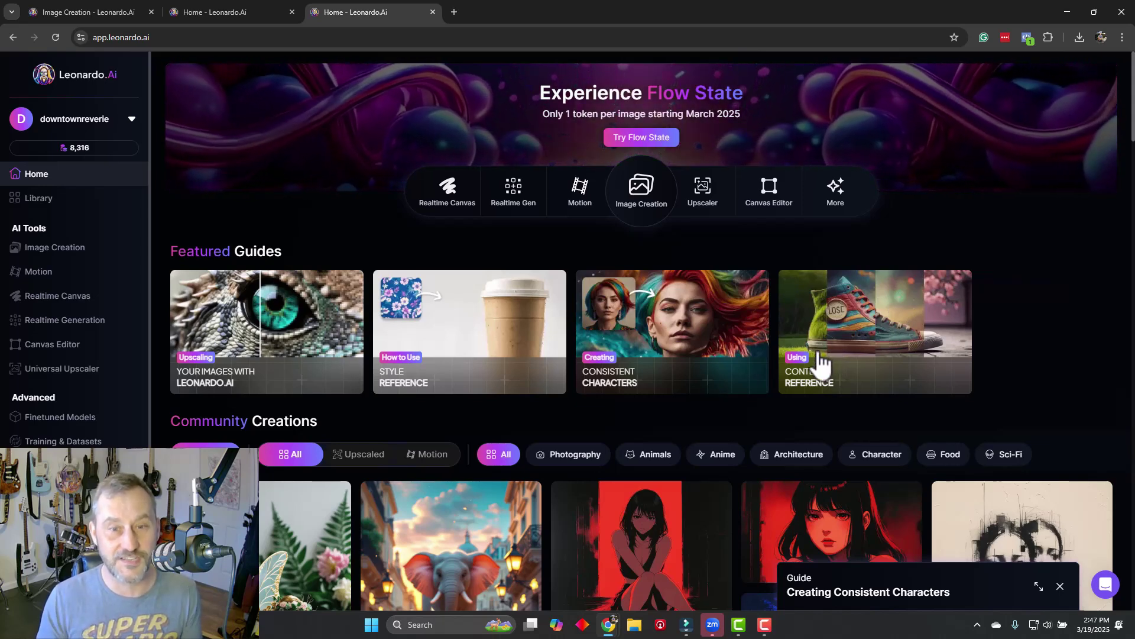
- Scroll the Trending community feed and open the curly-haired Argentinean woman portrait's details
scroll(816, 362, "down", 2)
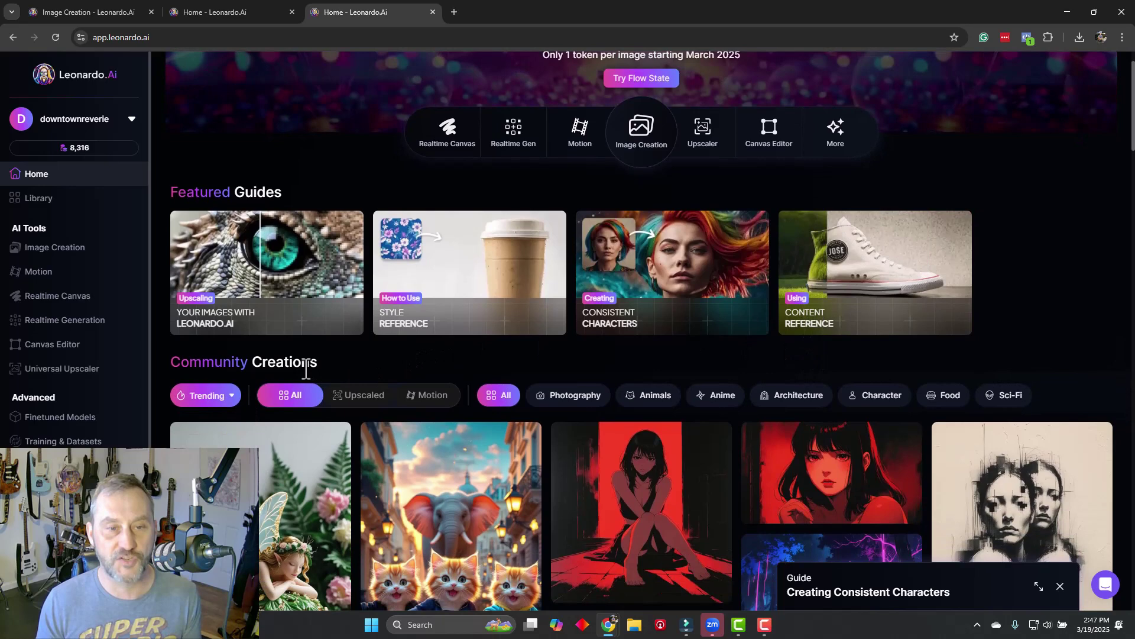
scroll(306, 366, "down", 1)
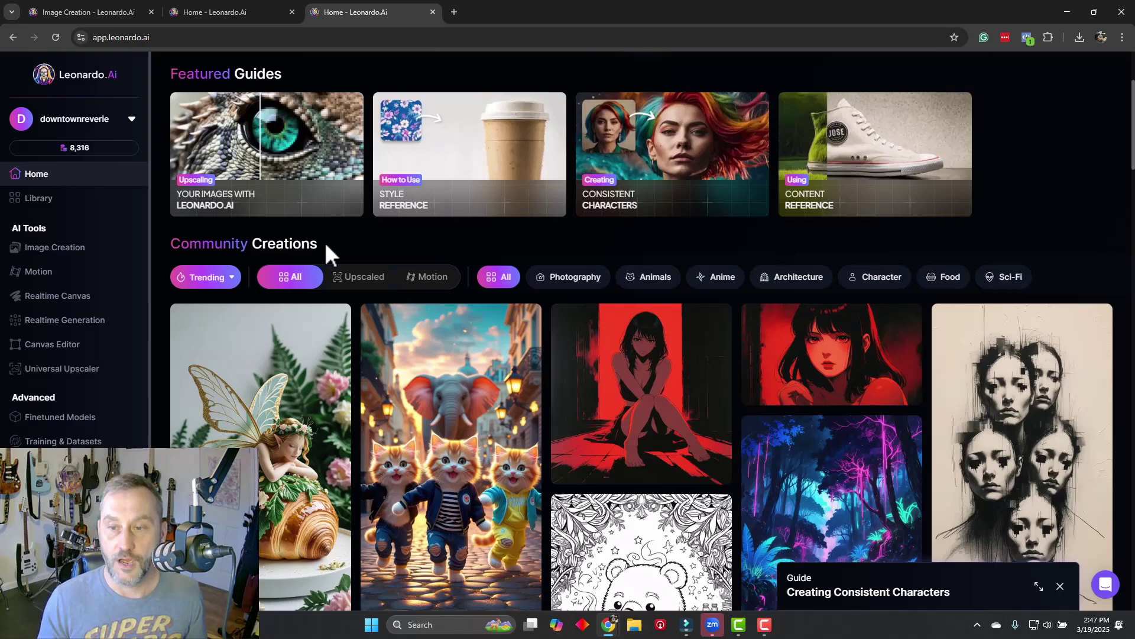
scroll(328, 249, "down", 8)
scroll(367, 257, "down", 10)
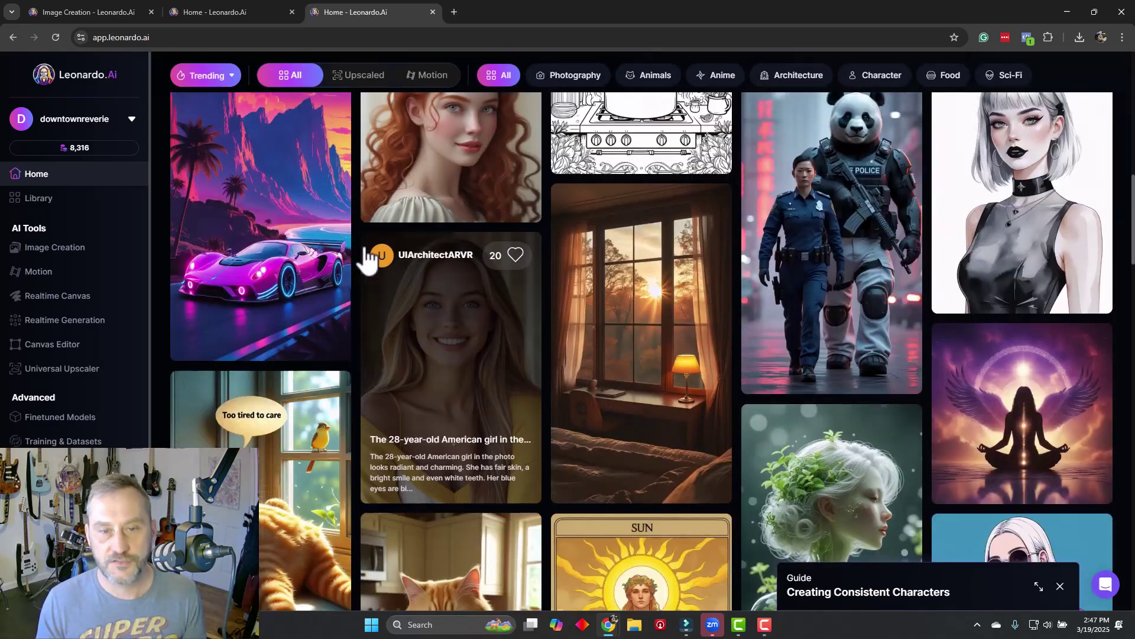
scroll(693, 290, "down", 15)
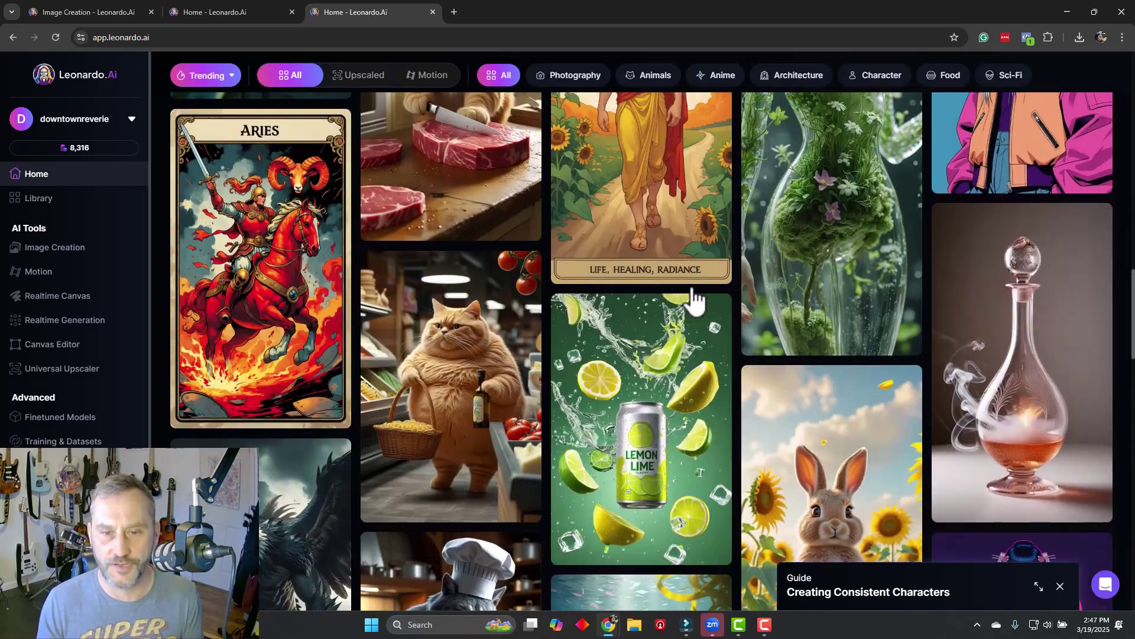
scroll(693, 290, "down", 15)
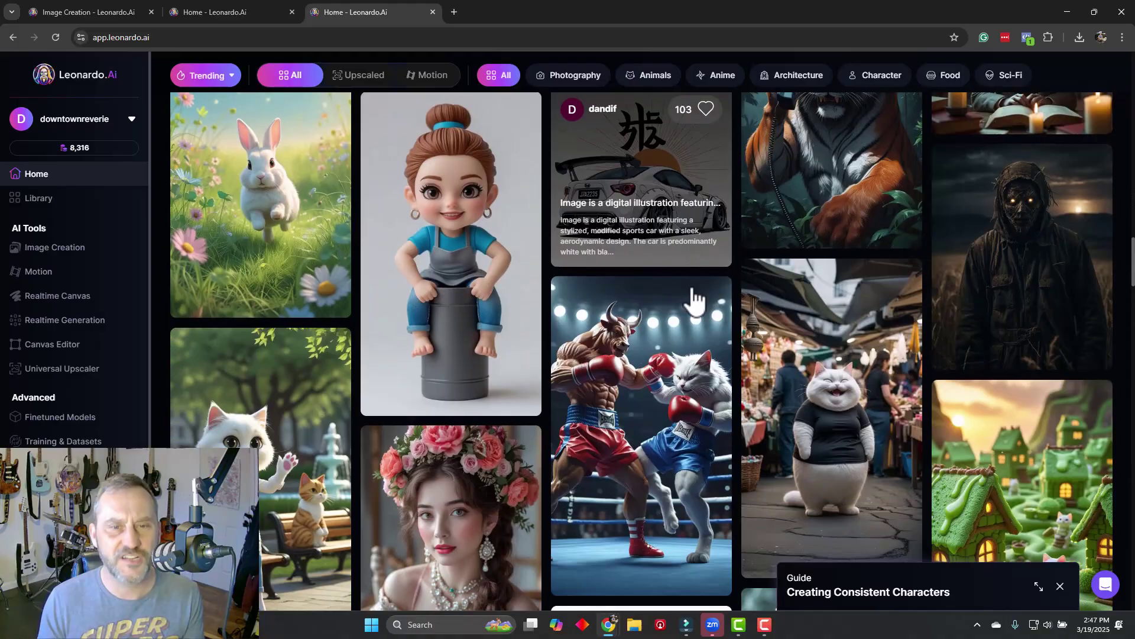
scroll(693, 307, "down", 15)
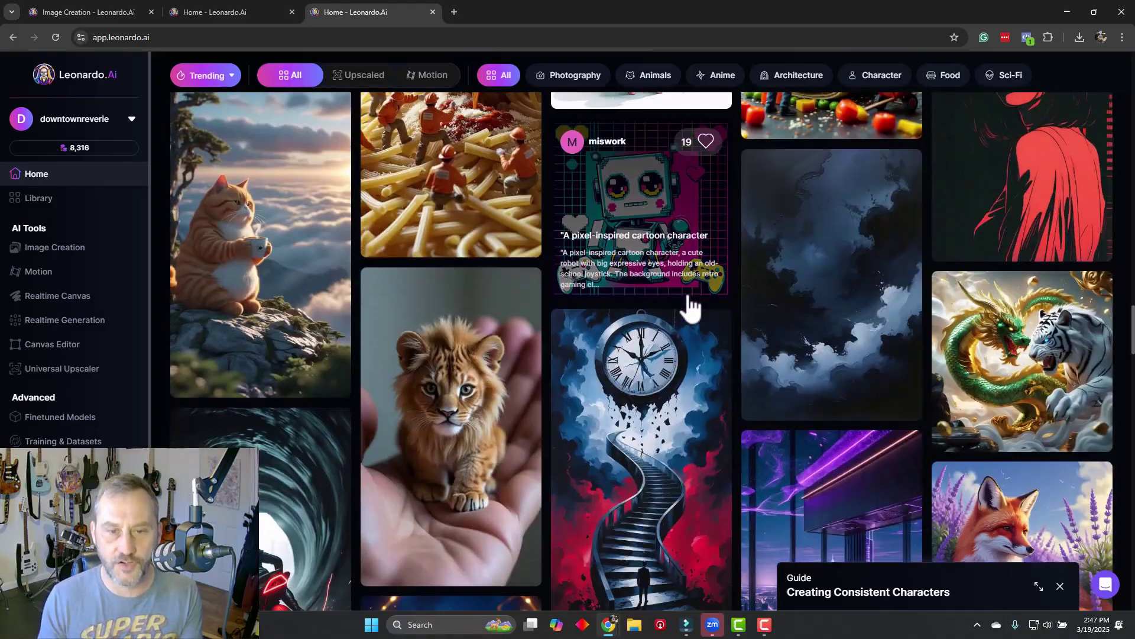
scroll(691, 307, "down", 15)
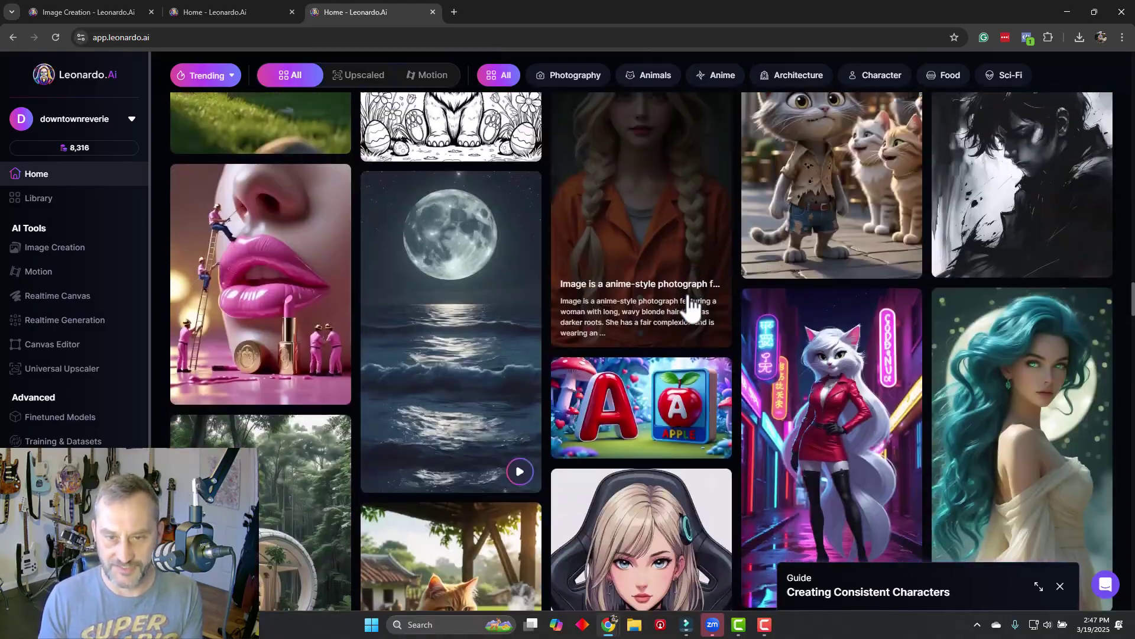
scroll(734, 300, "down", 15)
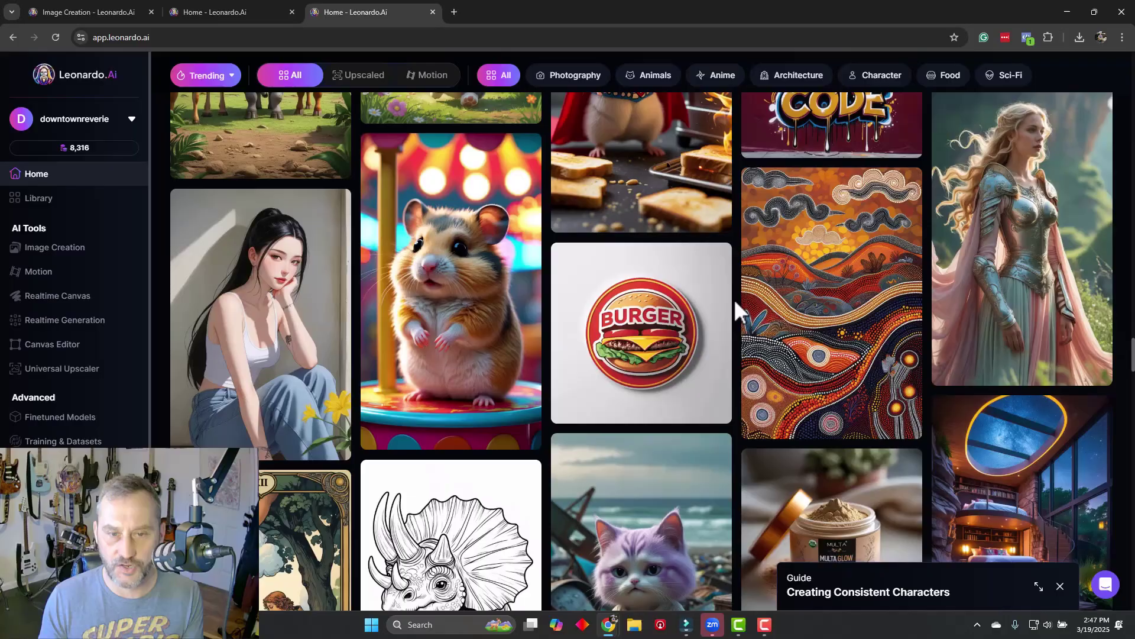
scroll(733, 300, "down", 15)
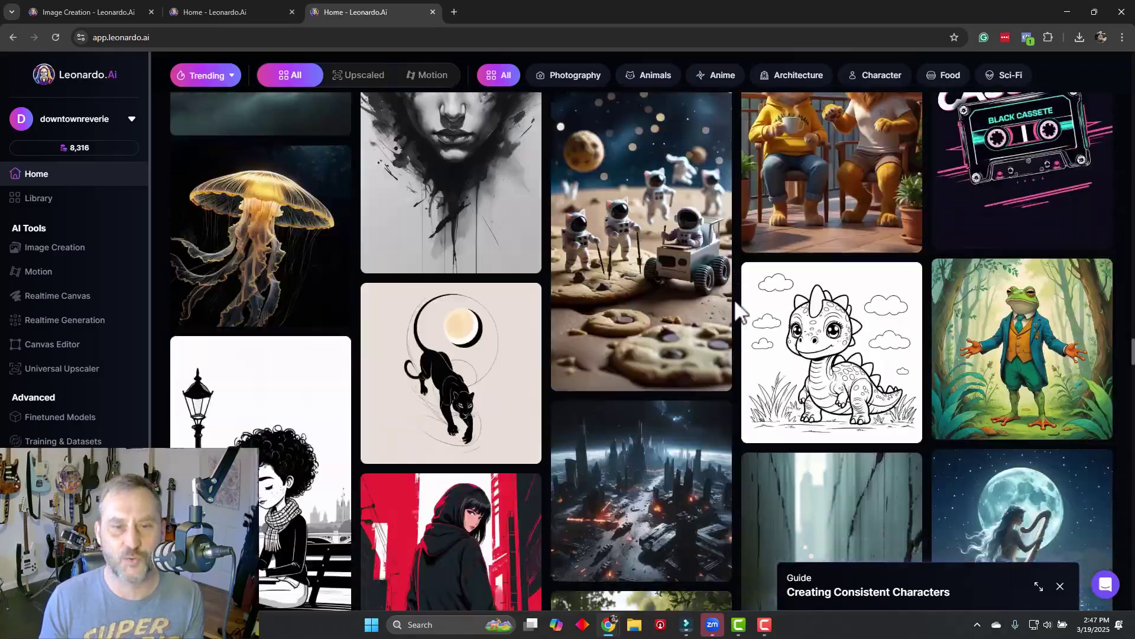
scroll(732, 300, "down", 15)
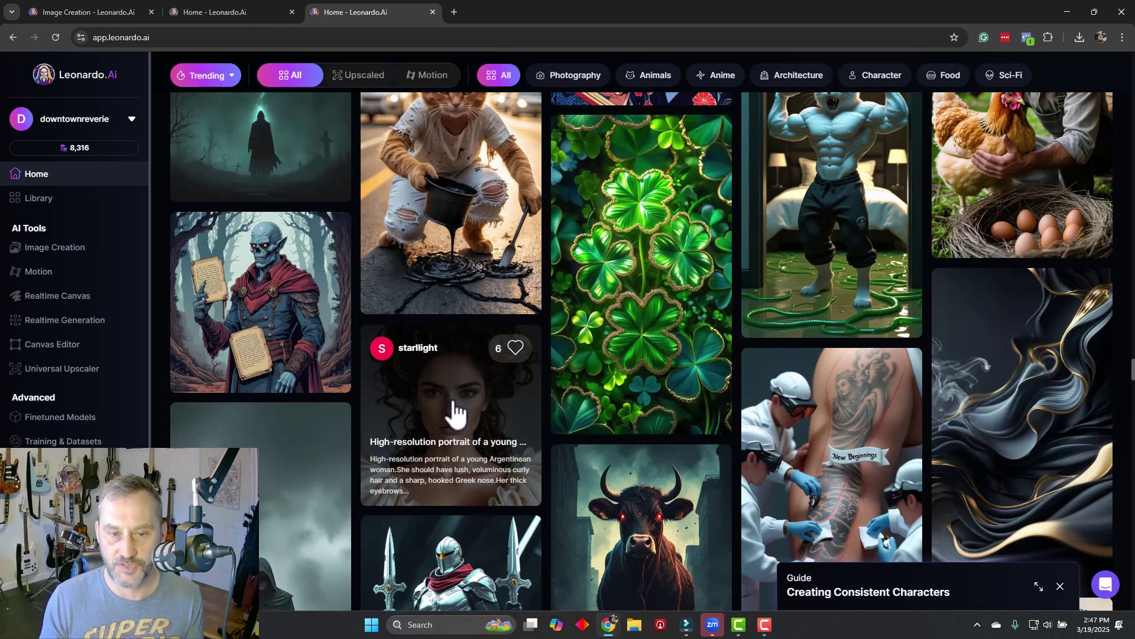
left_click(197, 12)
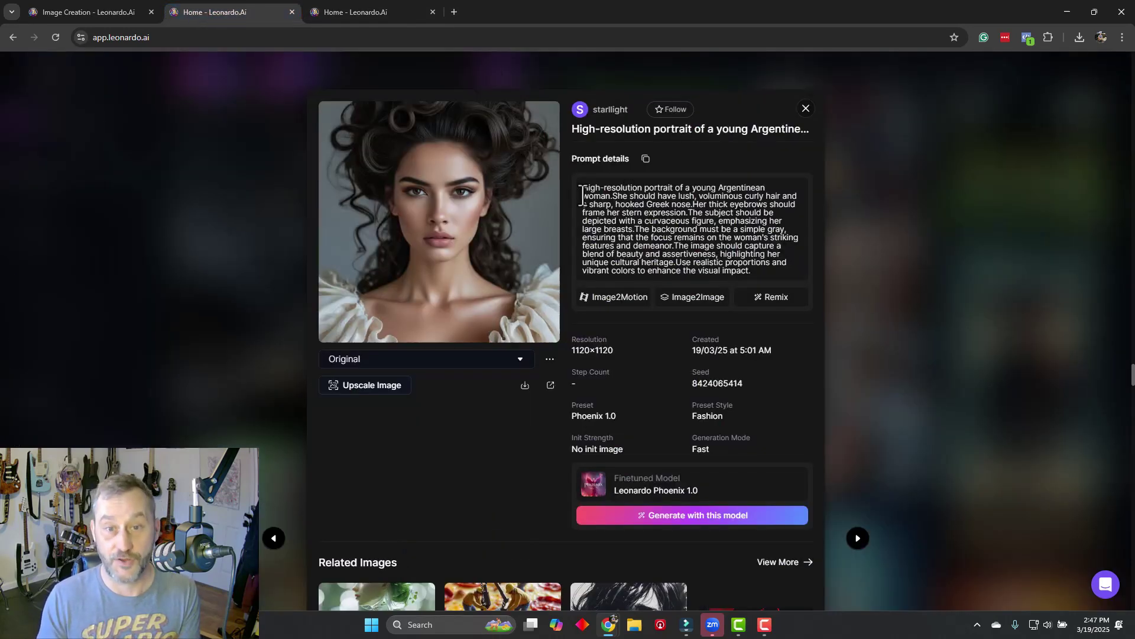
- Highlight the portrait's entire prompt text in Prompt details
left_click_drag(583, 189, 752, 271)
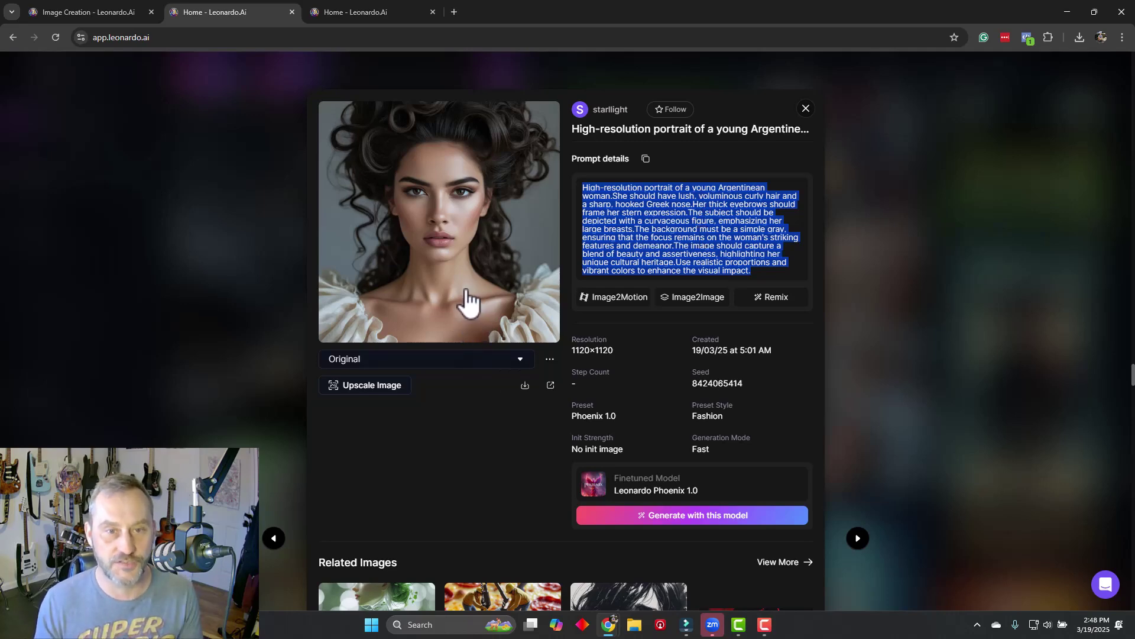
- Go from the home gallery to the Image Creation page
left_click(369, 5)
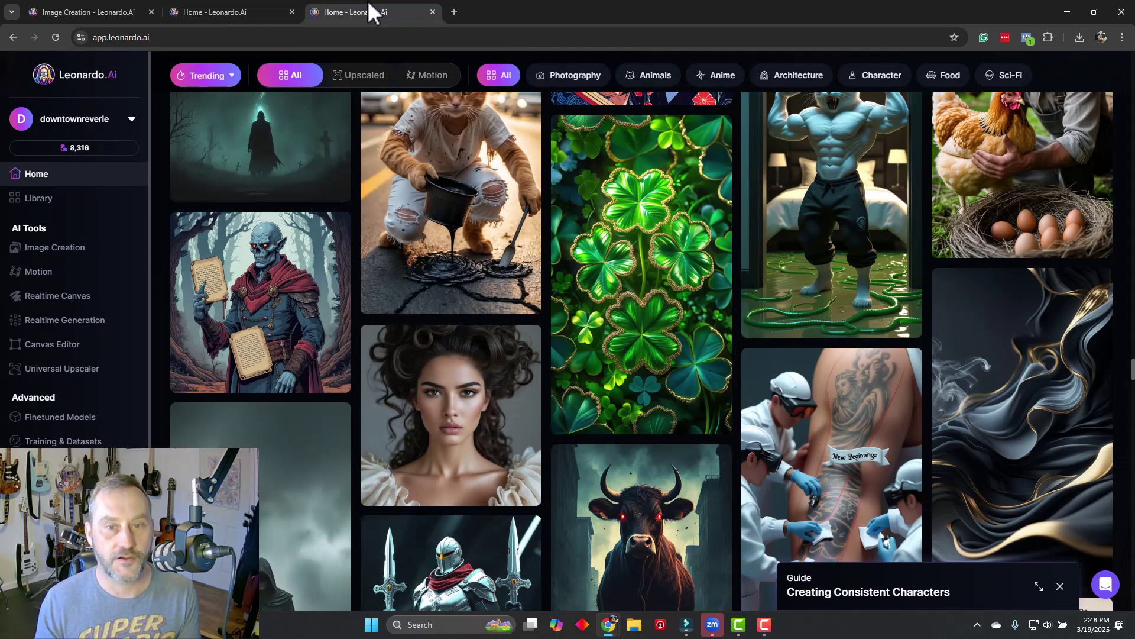
left_click(77, 8)
mouse_move(778, 427)
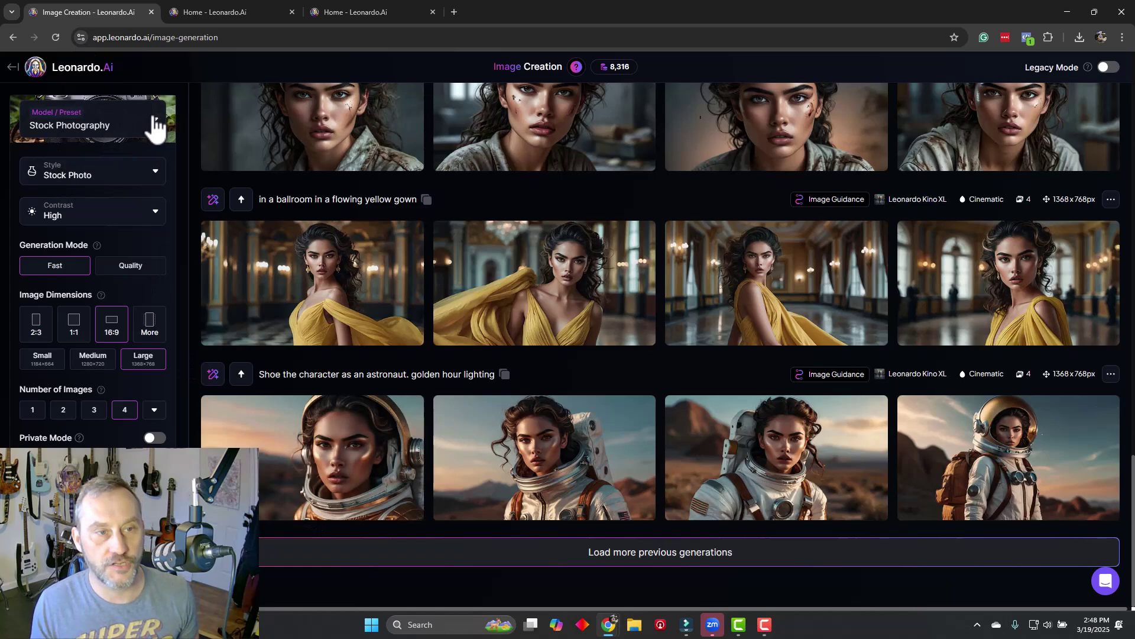
scroll(329, 253, "up", 8)
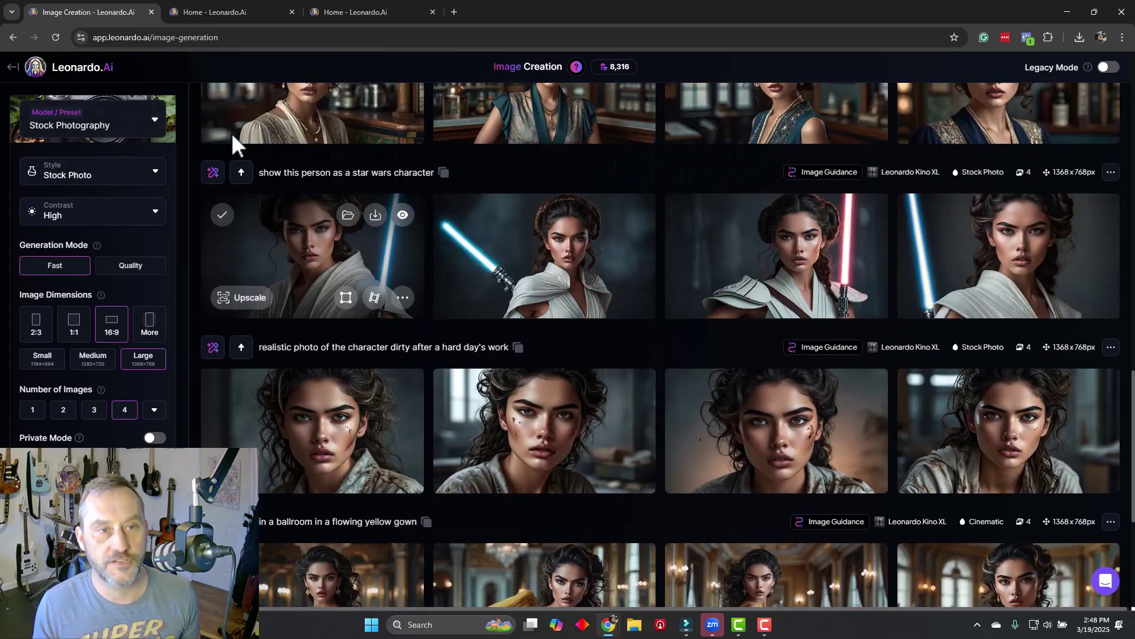
left_click(225, 8)
left_click(362, 9)
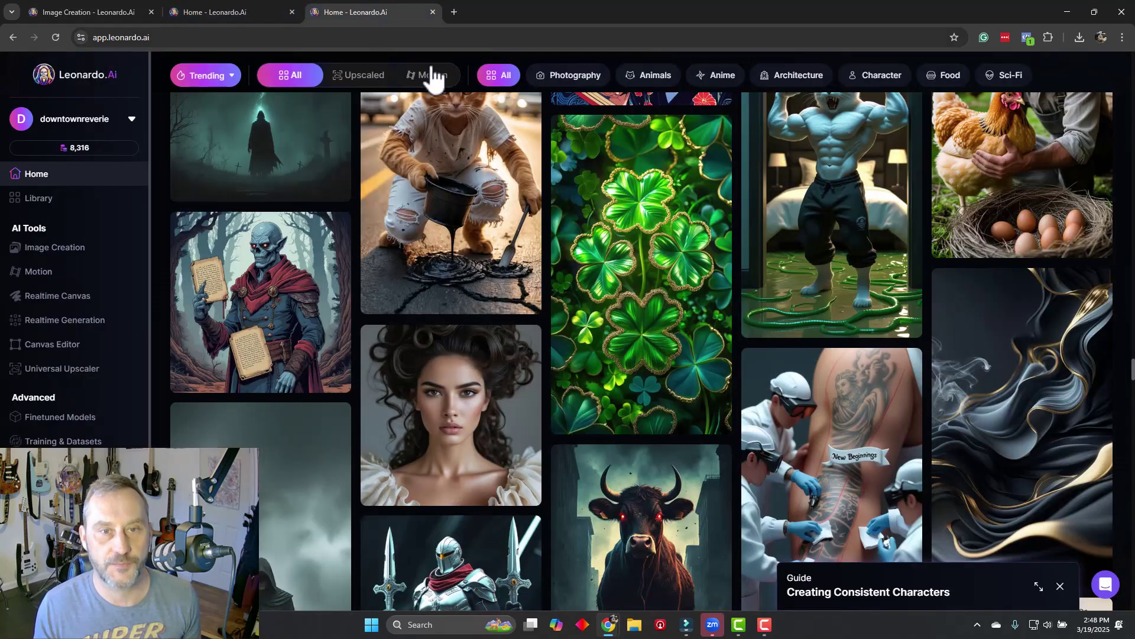
scroll(506, 236, "down", 5)
scroll(1083, 329, "up", 1)
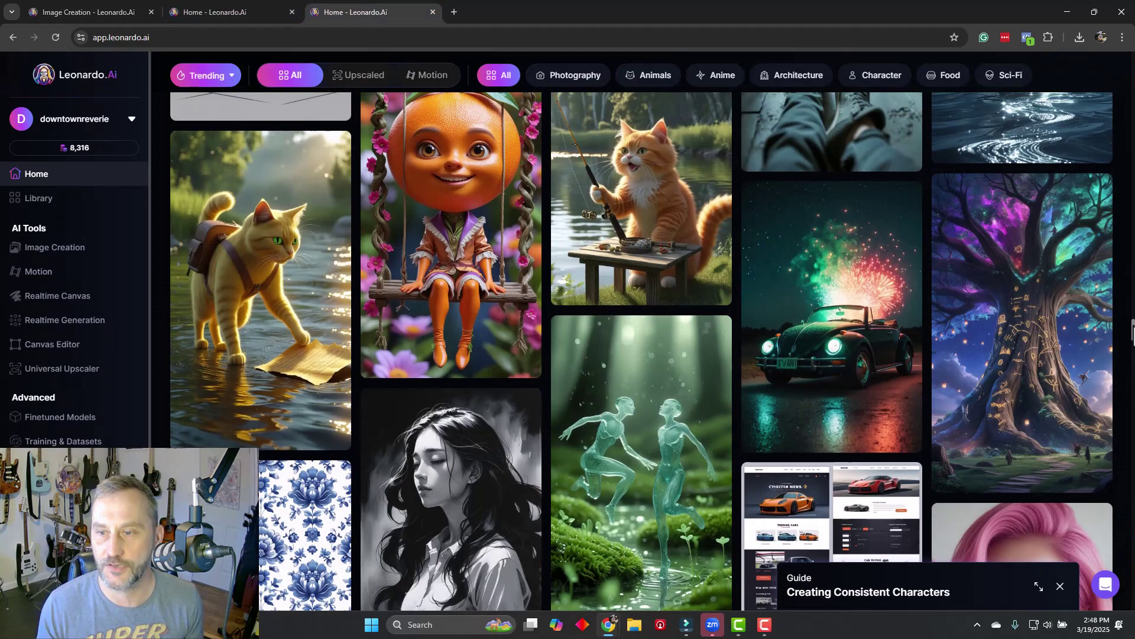
left_click_drag(1132, 332, 1094, 68)
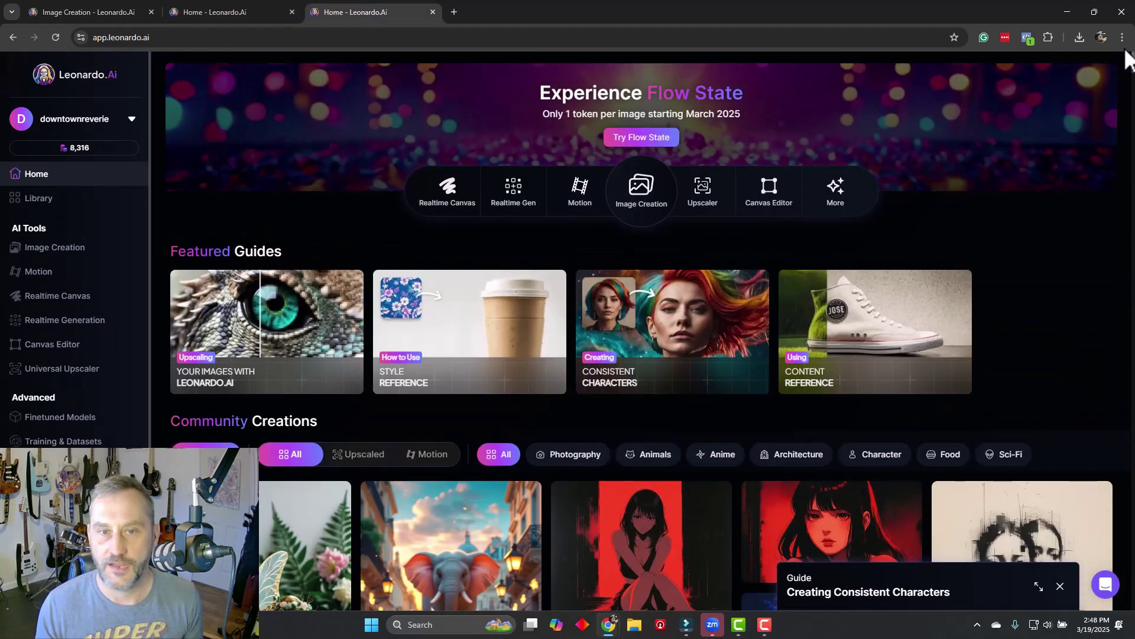
left_click(662, 186)
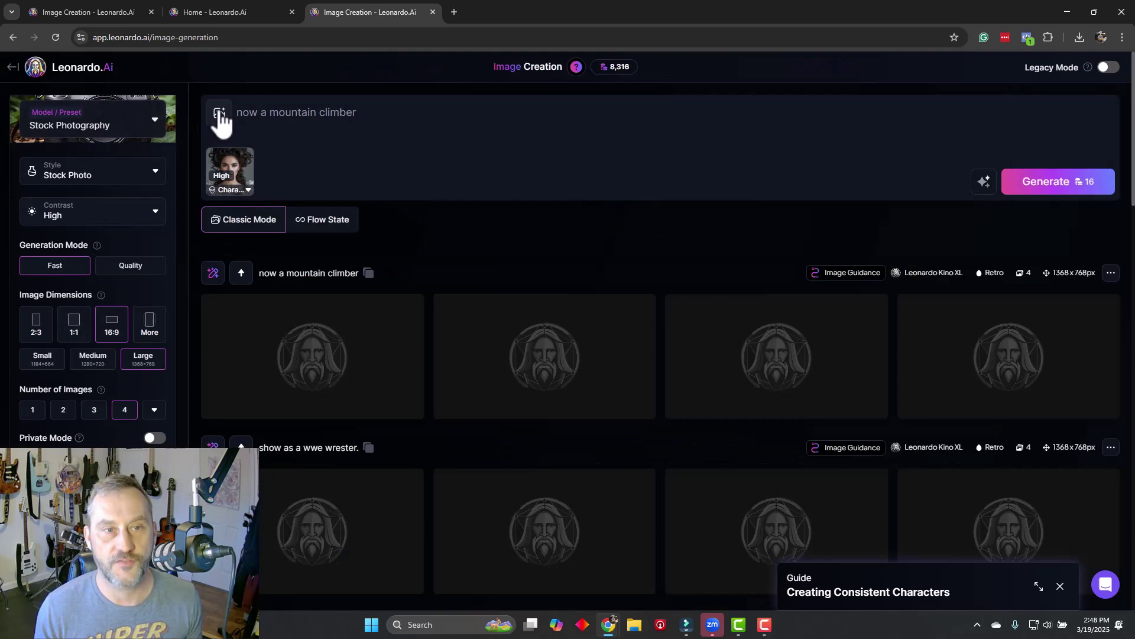
- Show the Image Guidance panel with Character Reference marked Active, limited to one image
left_click(220, 114)
left_click(459, 111)
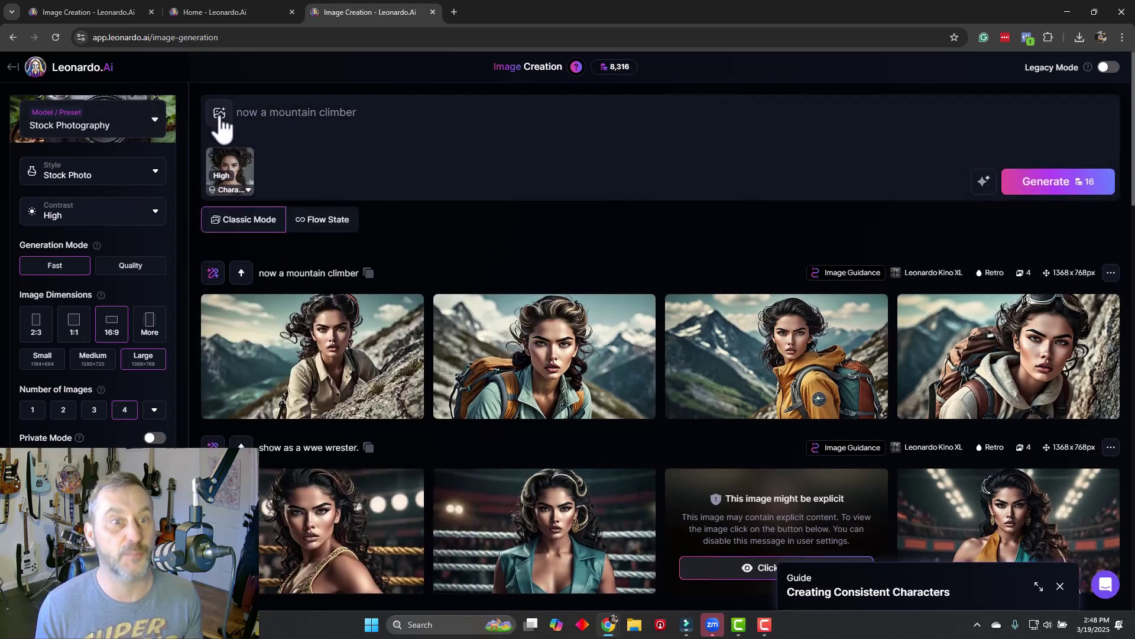
left_click(219, 114)
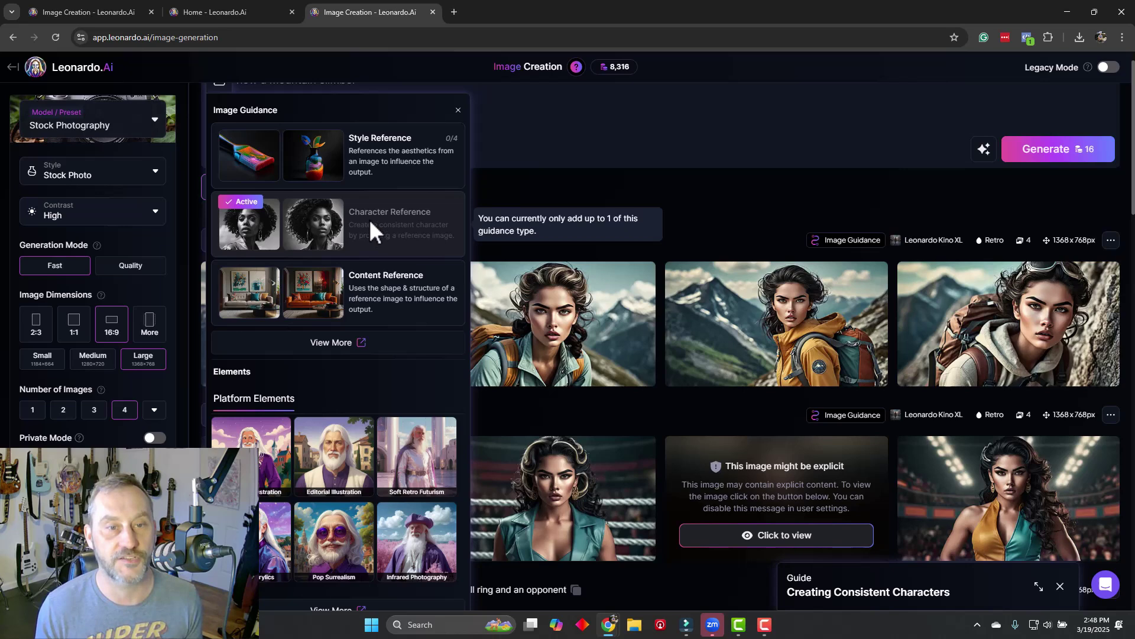
- Close Image Guidance and show the curly-haired reference portrait's High strength setting
left_click(573, 112)
left_click(251, 151)
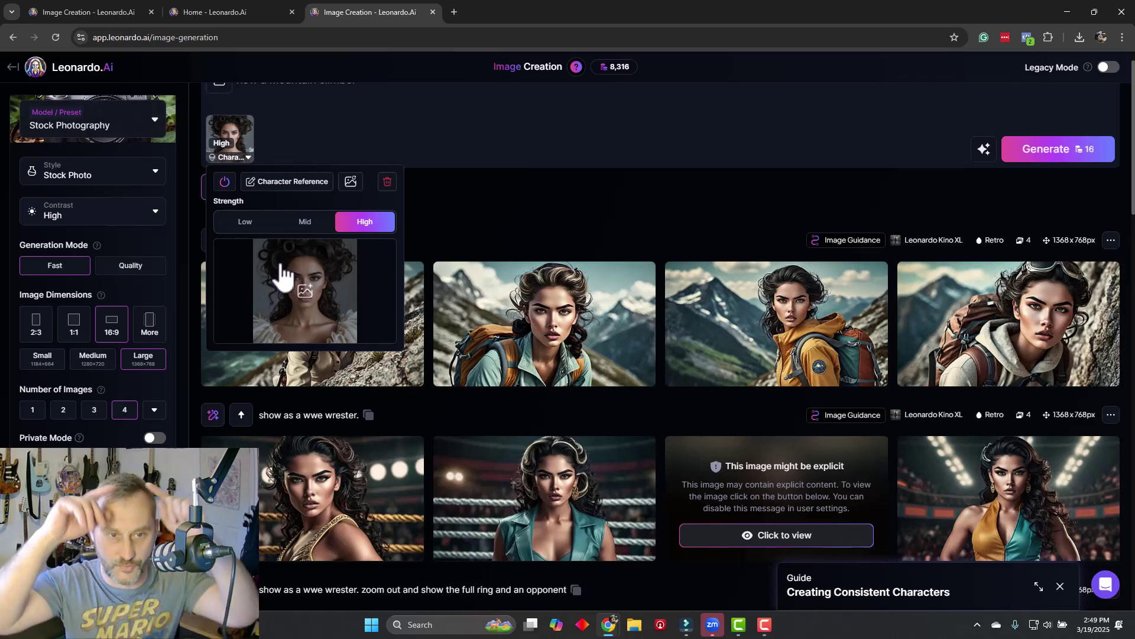
- Reveal the two hidden images in the ballroom row
scroll(553, 278, "down", 10)
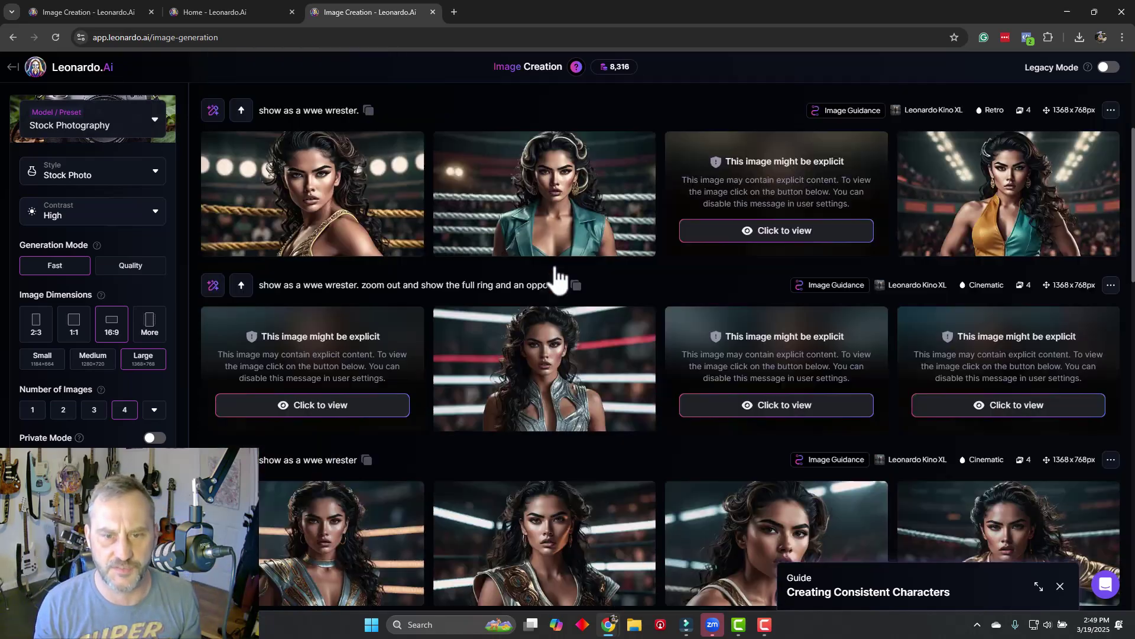
scroll(556, 308, "down", 5)
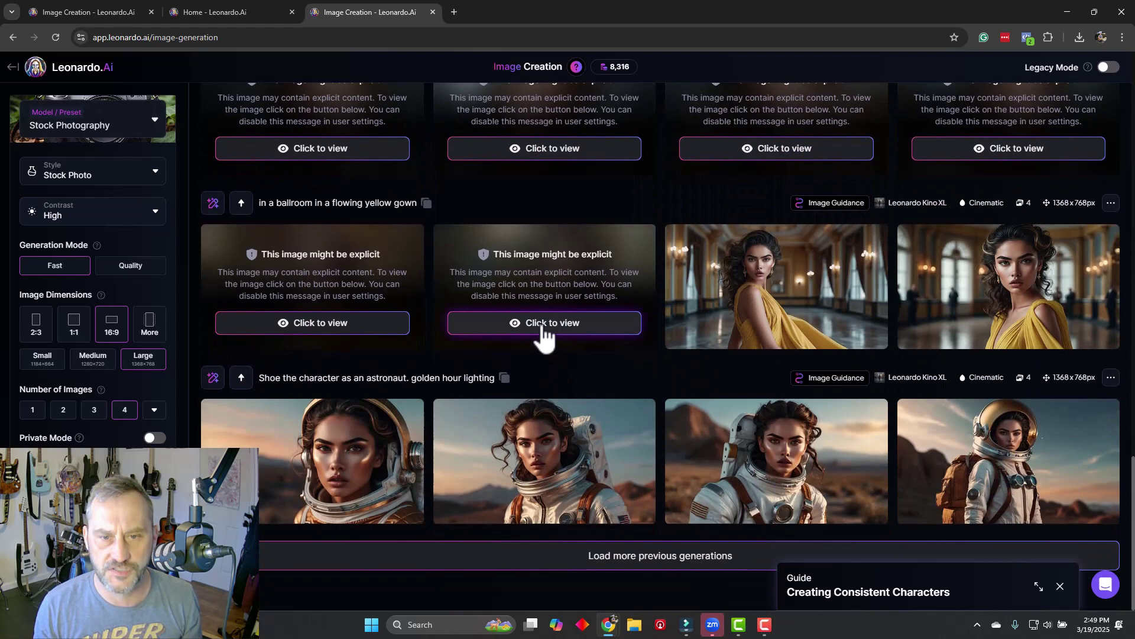
left_click(543, 324)
left_click(328, 324)
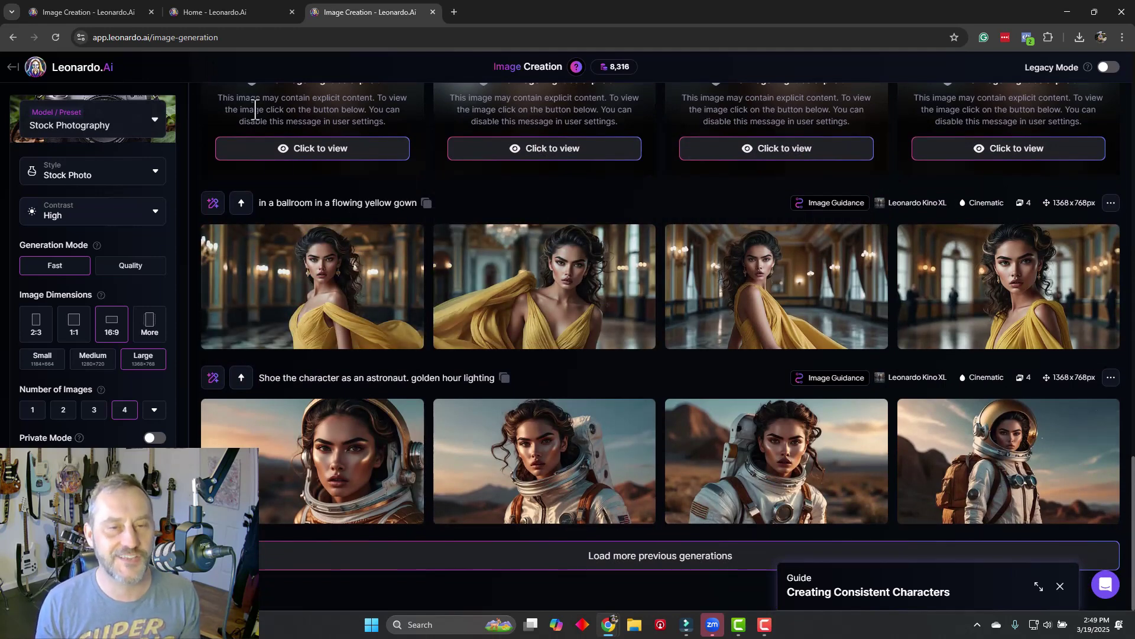
- Reveal all four hidden dirty-after-work images and the hidden star wars image
scroll(309, 178, "up", 2)
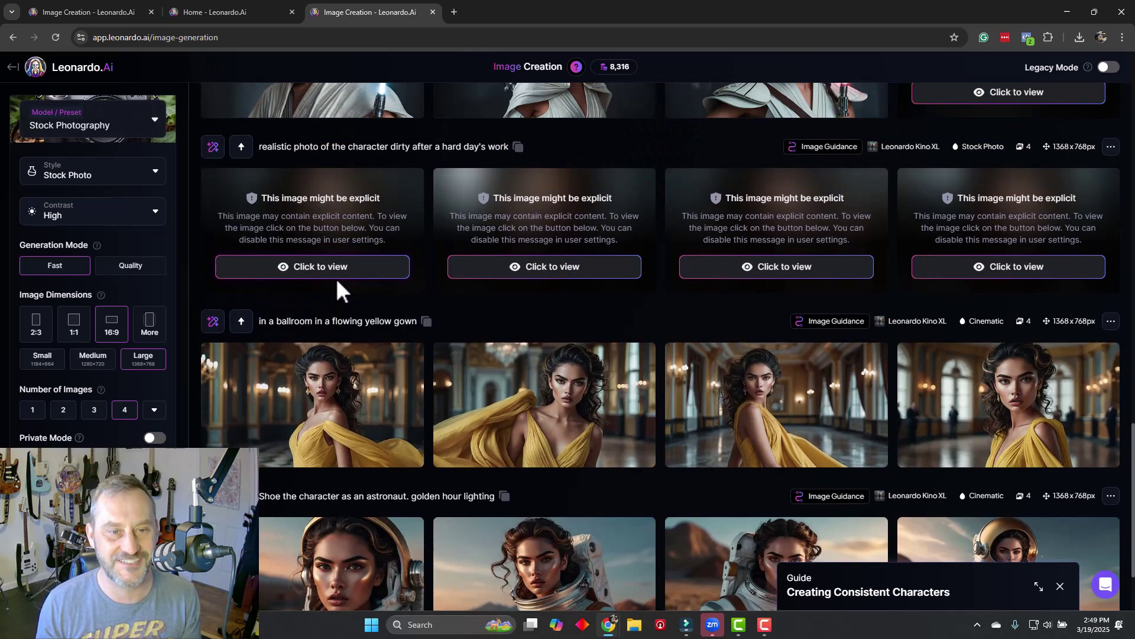
left_click(340, 270)
left_click(502, 271)
left_click(754, 266)
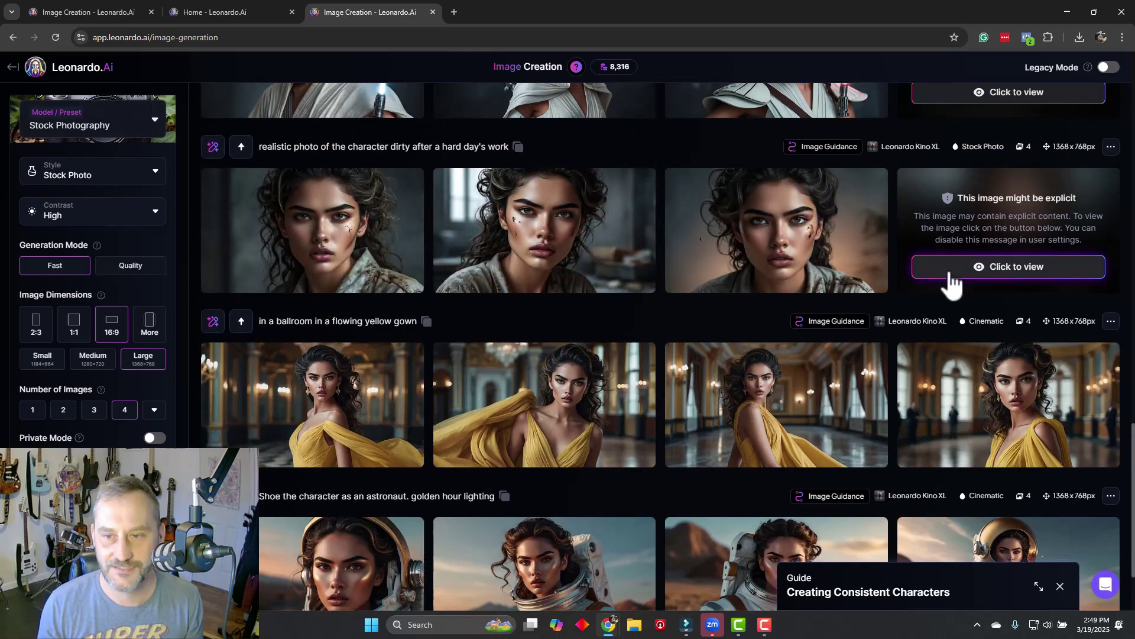
left_click(946, 269)
scroll(946, 272, "up", 3)
left_click(952, 271)
scroll(796, 360, "down", 5)
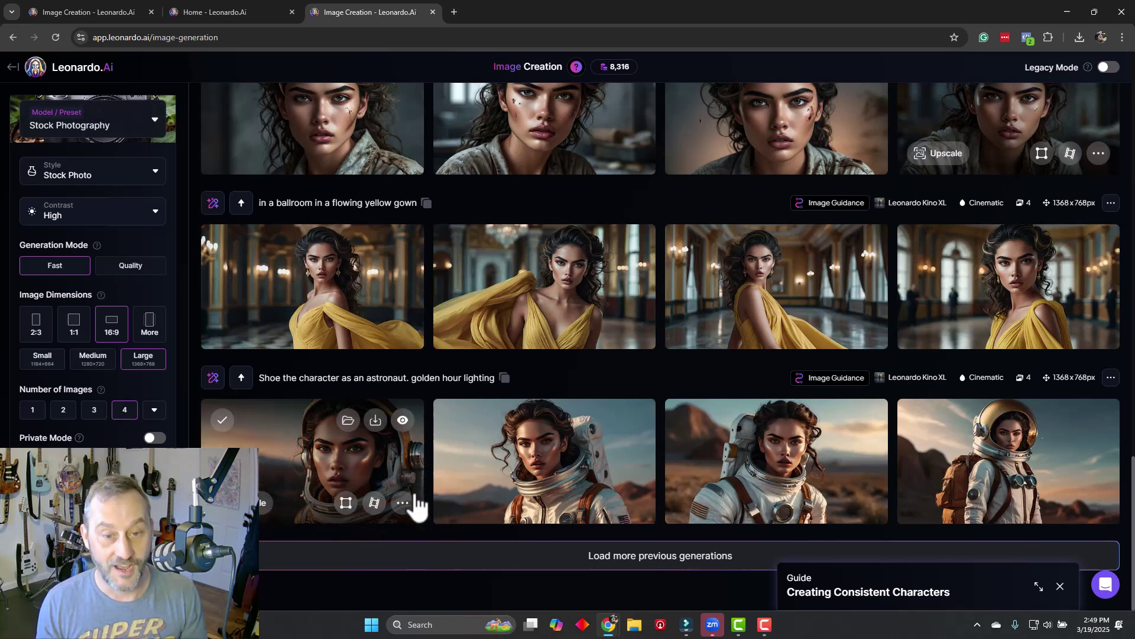
left_click(358, 473)
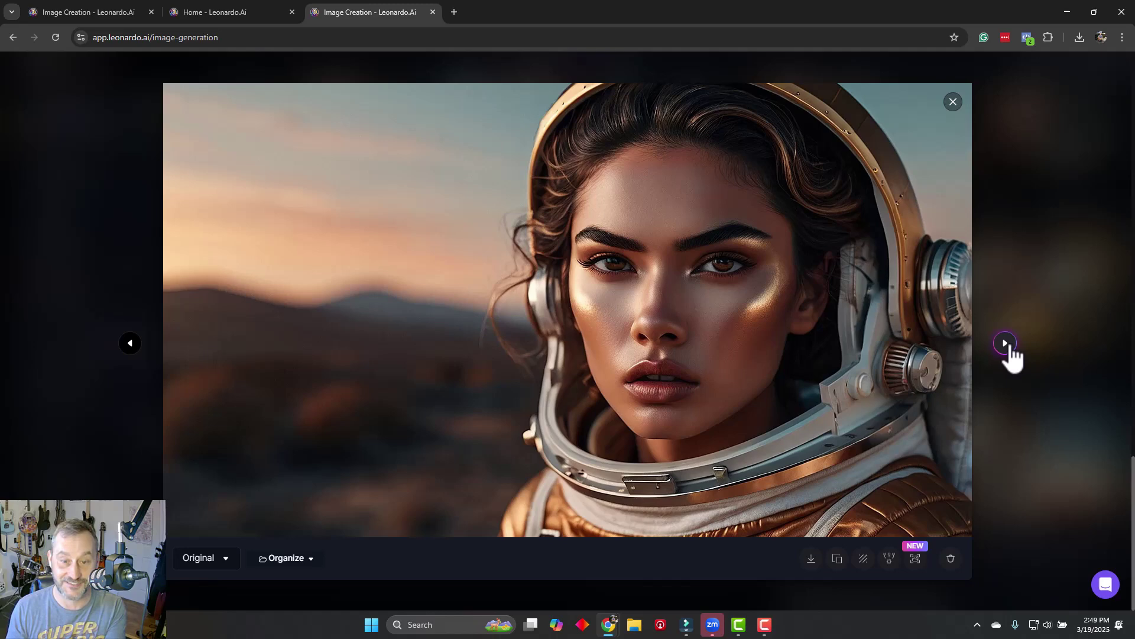
left_click(1006, 344)
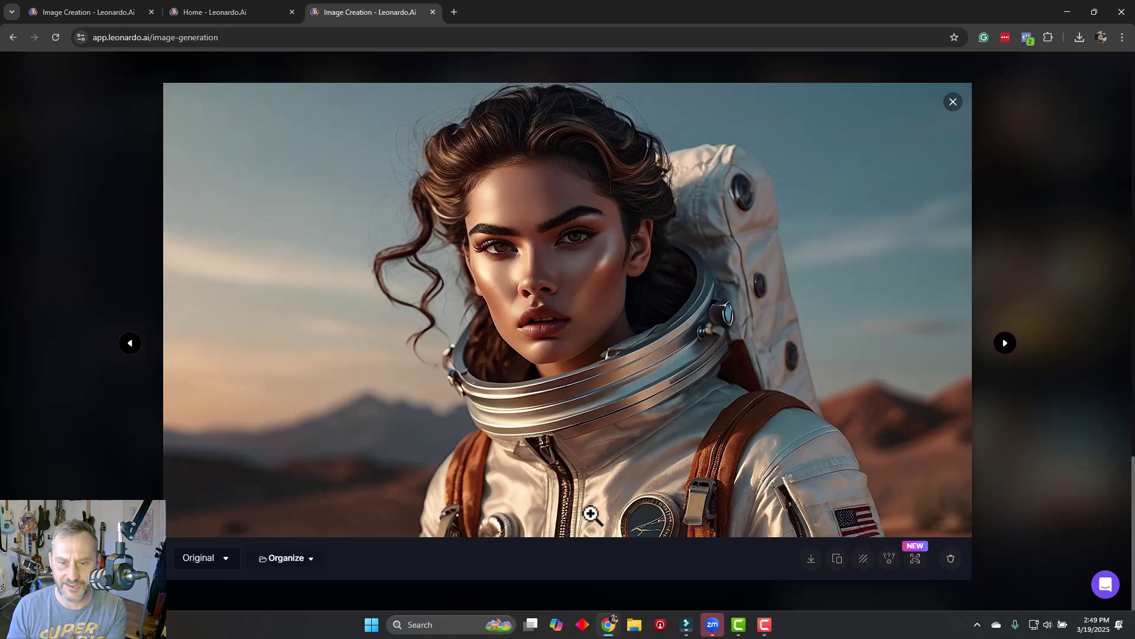
left_click(1005, 343)
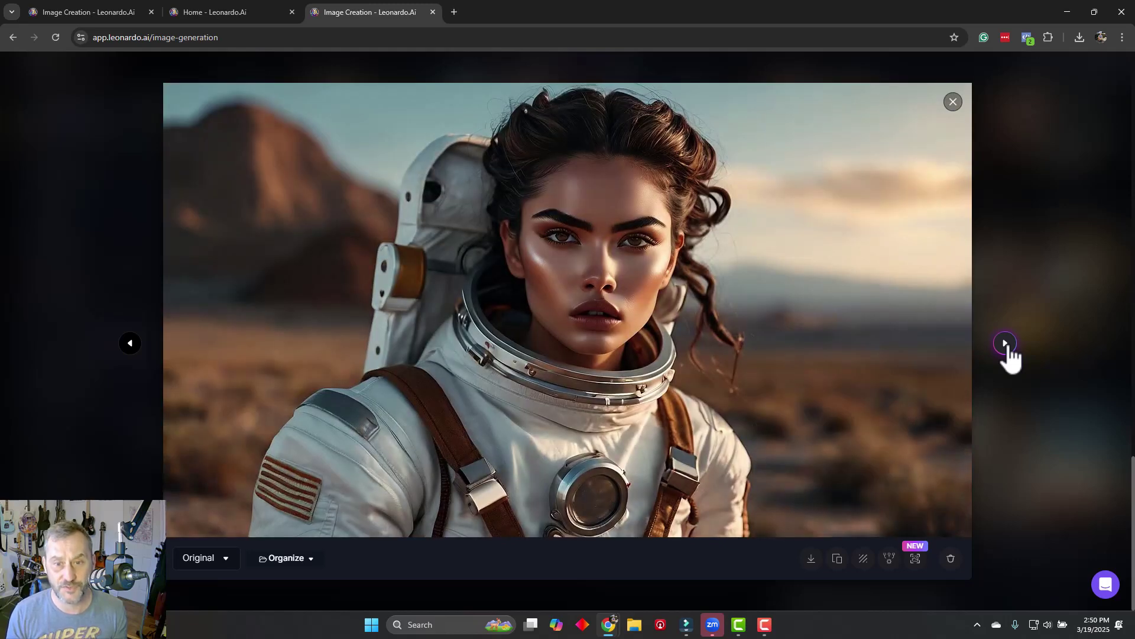
left_click(1005, 343)
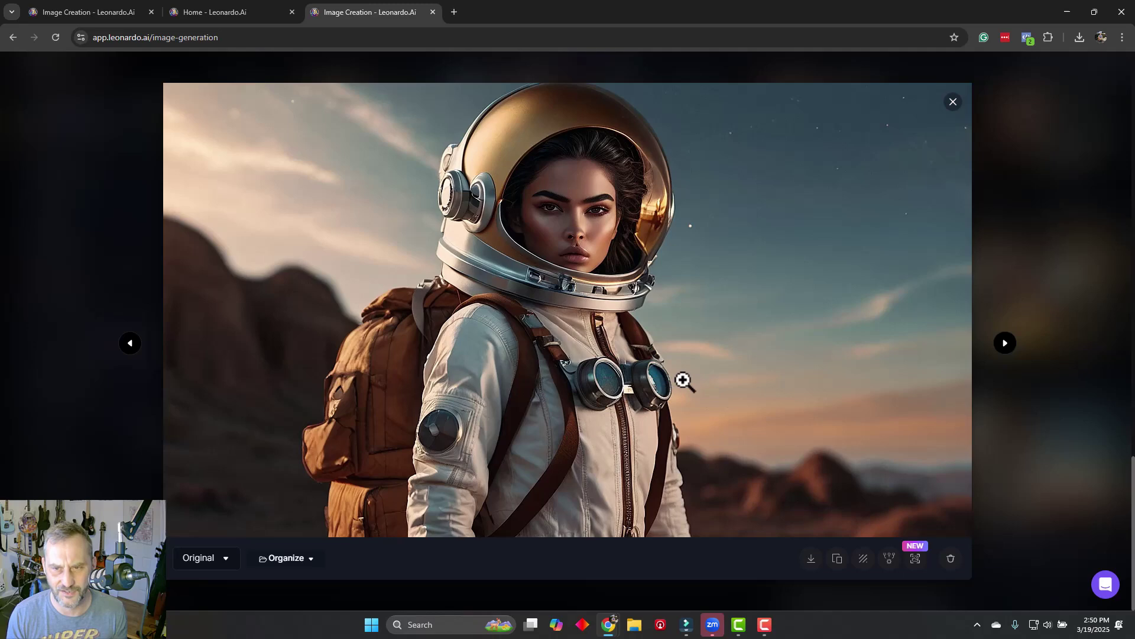
left_click(954, 102)
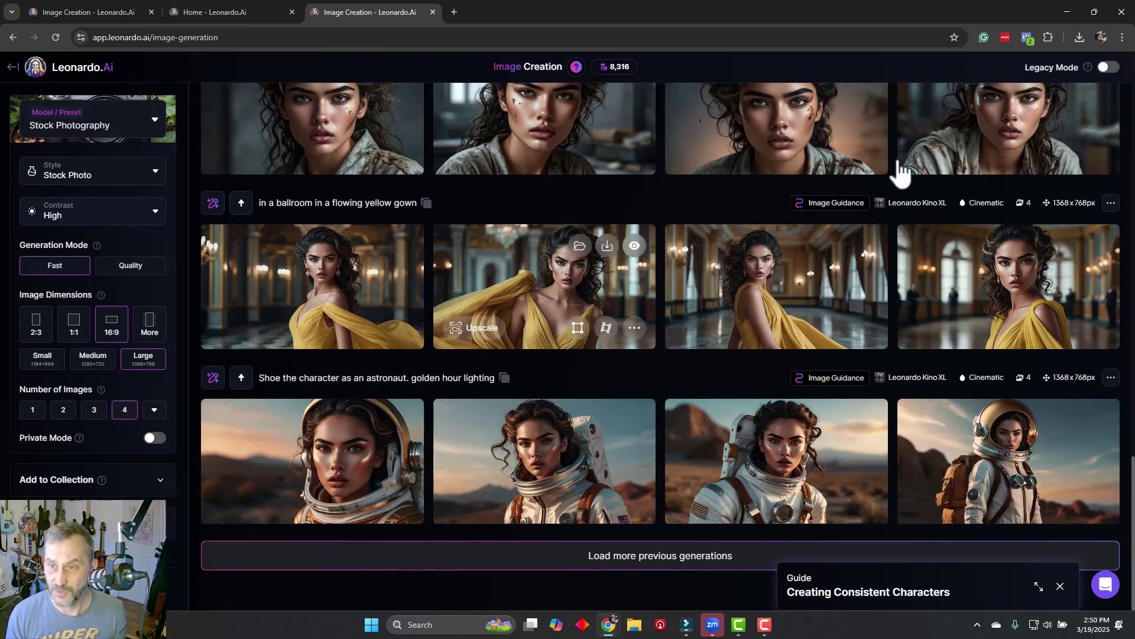
mouse_move(622, 73)
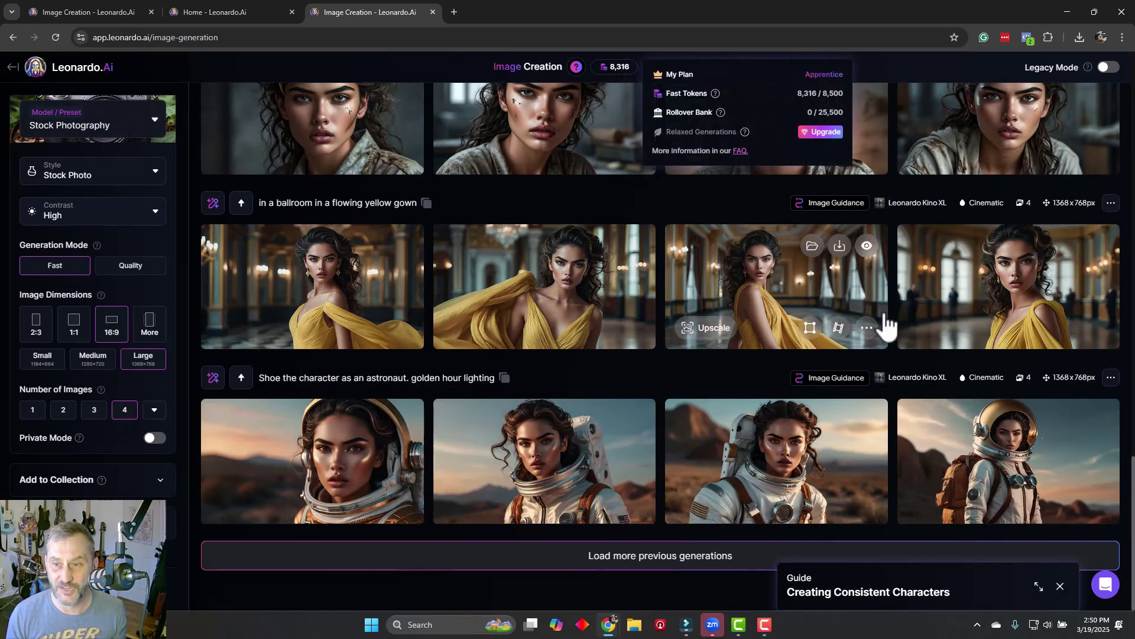
scroll(831, 385, "up", 1)
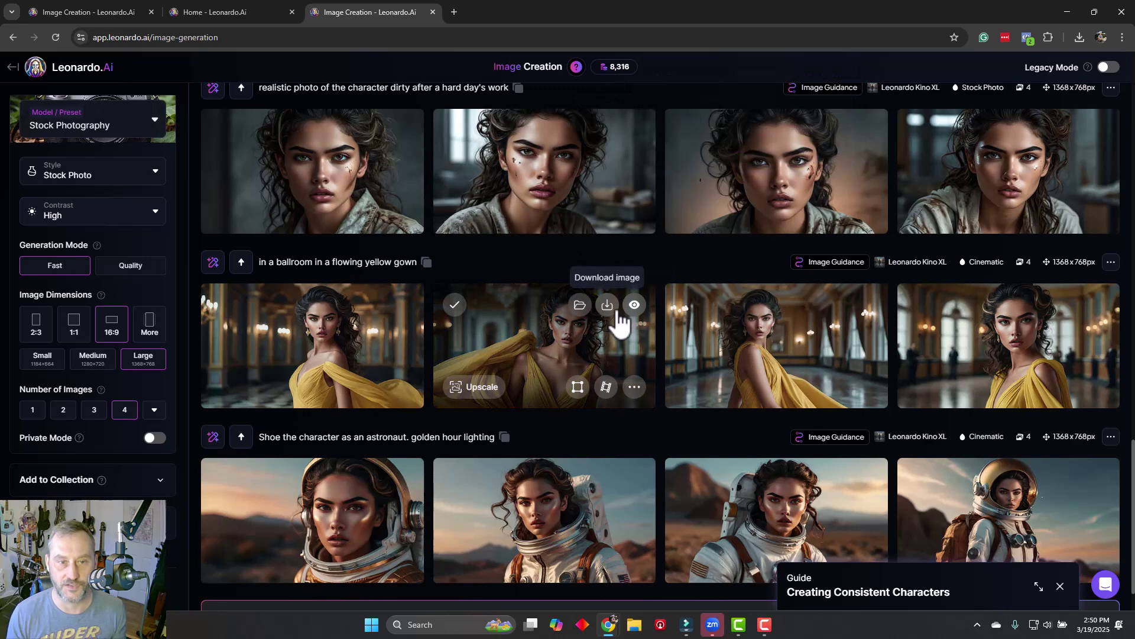
scroll(875, 491, "down", 1)
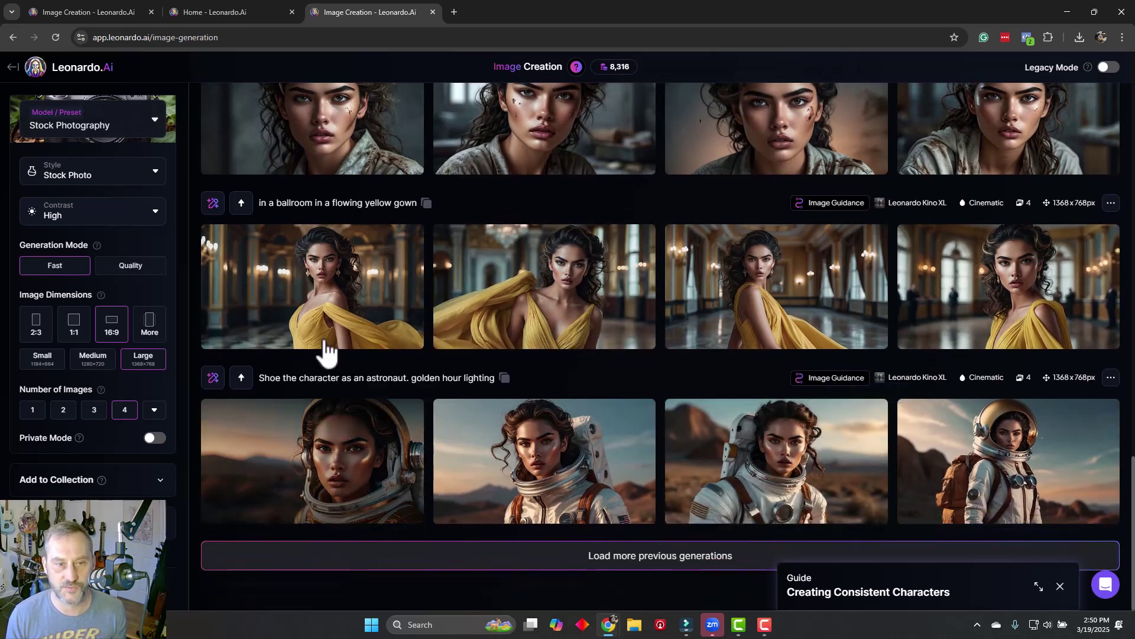
scroll(325, 354, "up", 1)
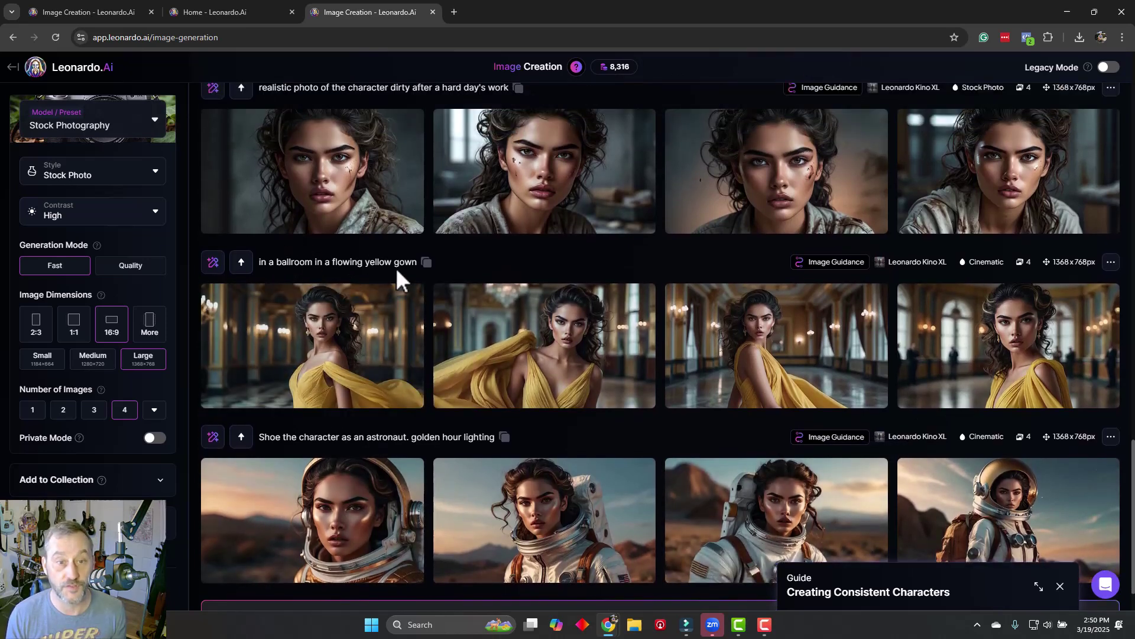
left_click(358, 362)
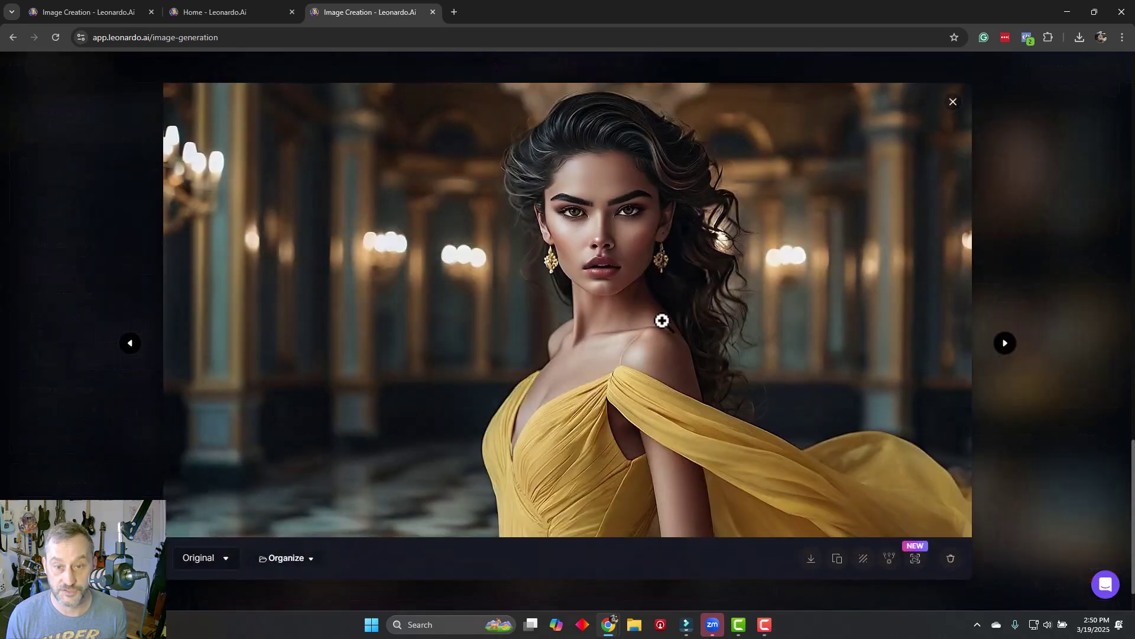
left_click(1005, 344)
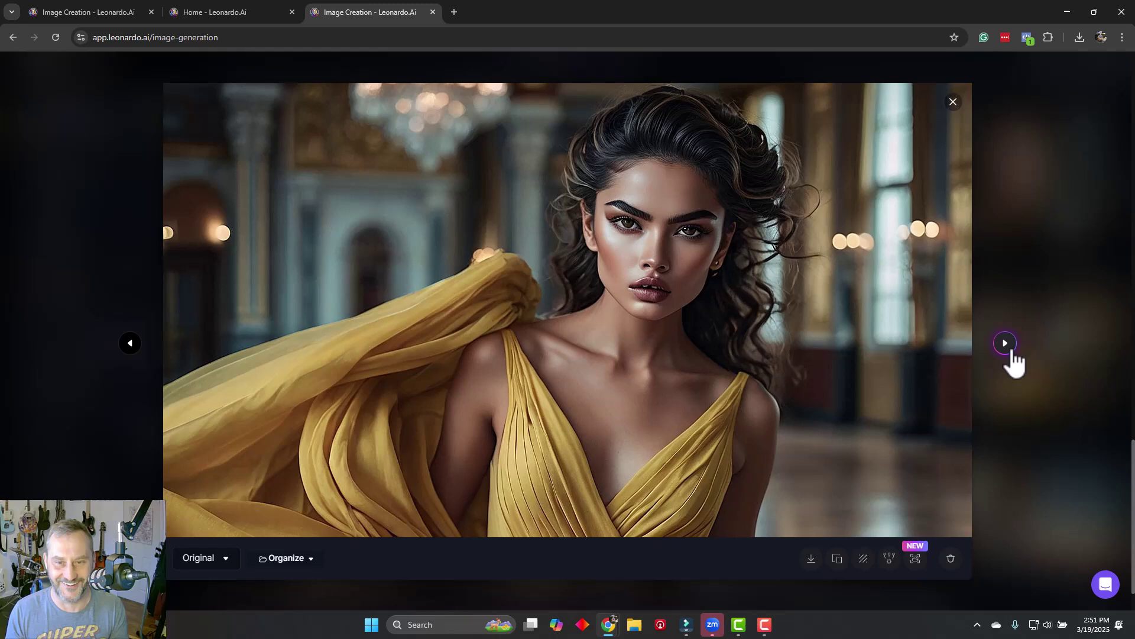
left_click(1005, 344)
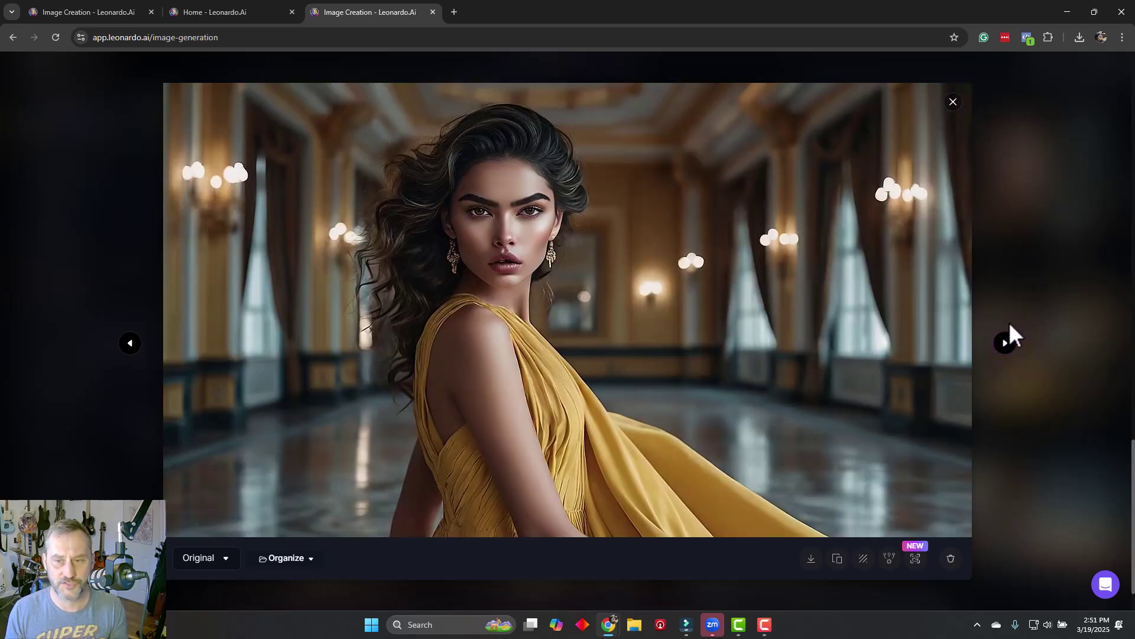
left_click(1005, 344)
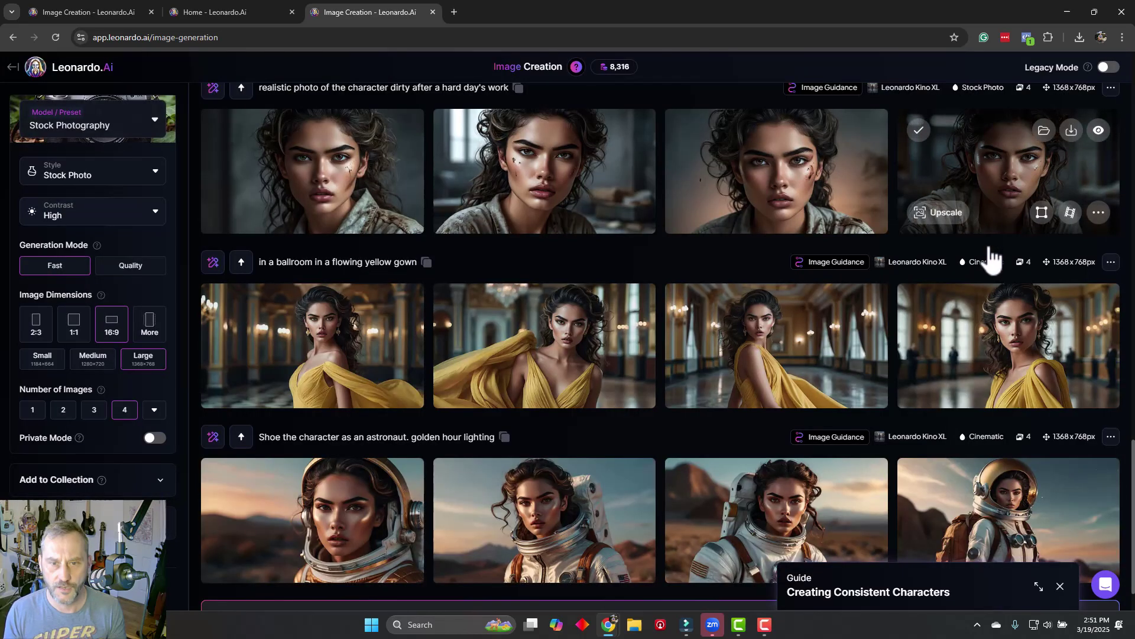
- Step through the dirty-after-work portraits full-size, then close the lightbox
scroll(817, 274, "up", 3)
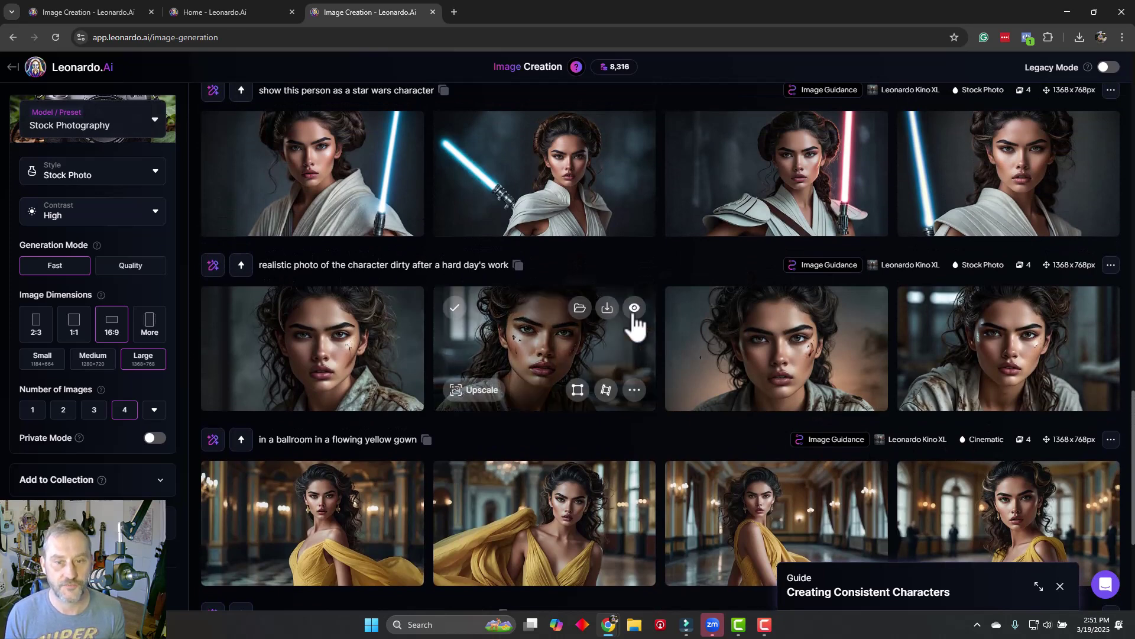
left_click(354, 363)
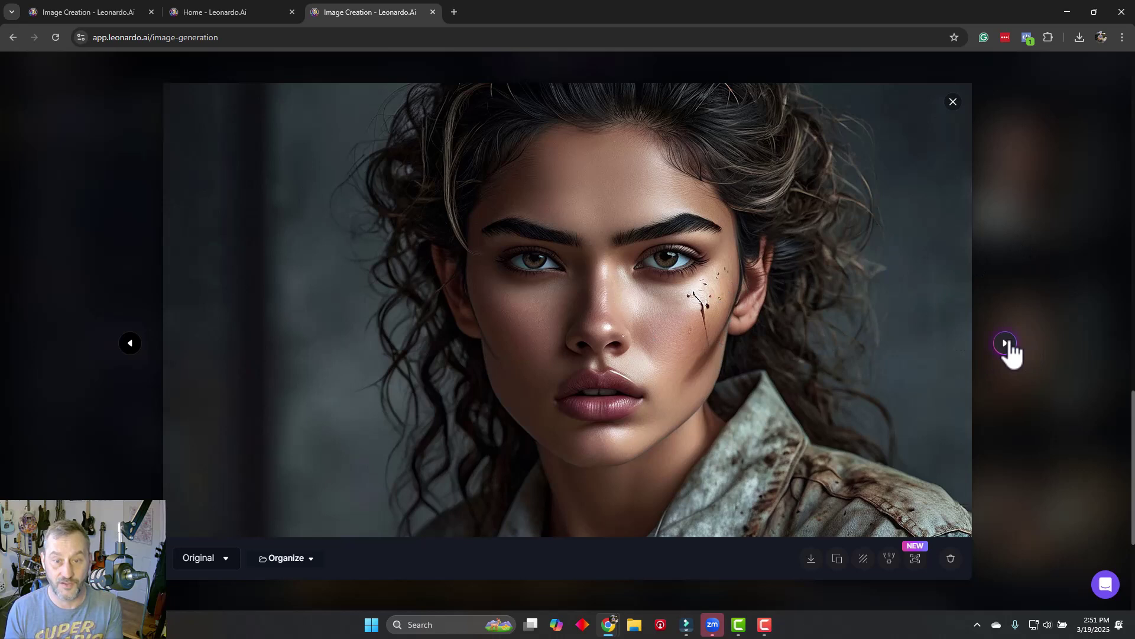
left_click(1006, 344)
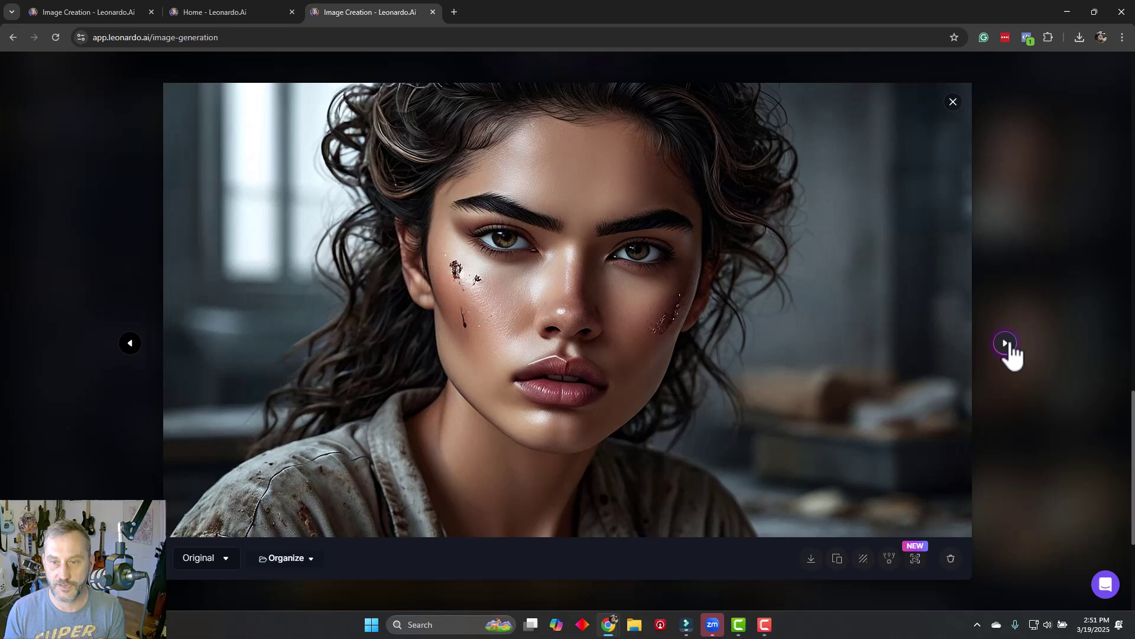
left_click(1006, 344)
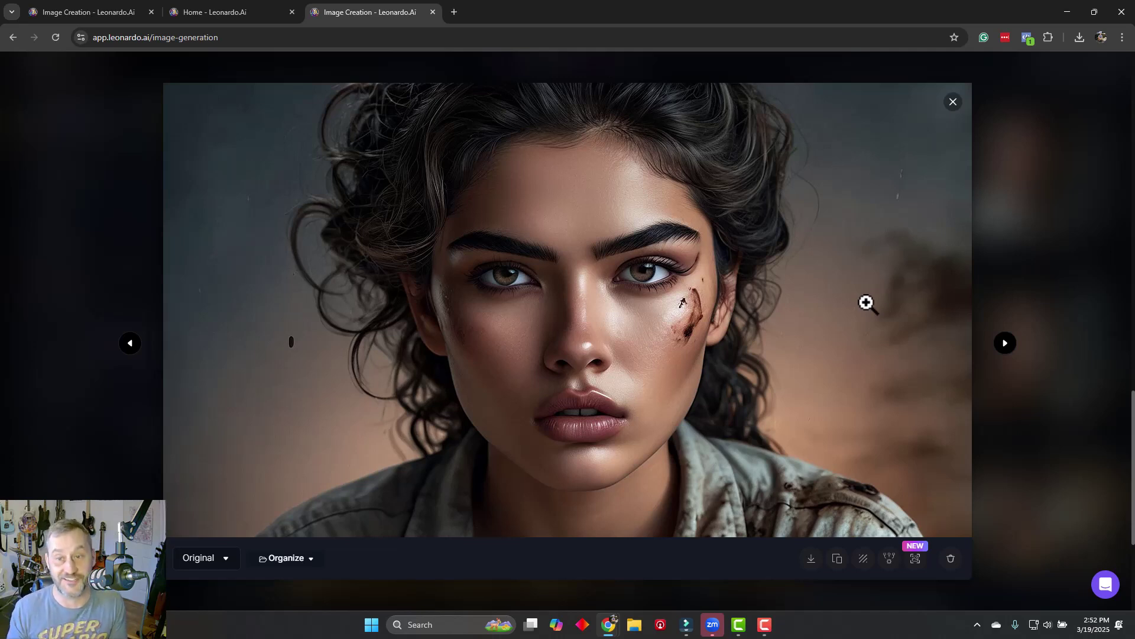
left_click(1005, 344)
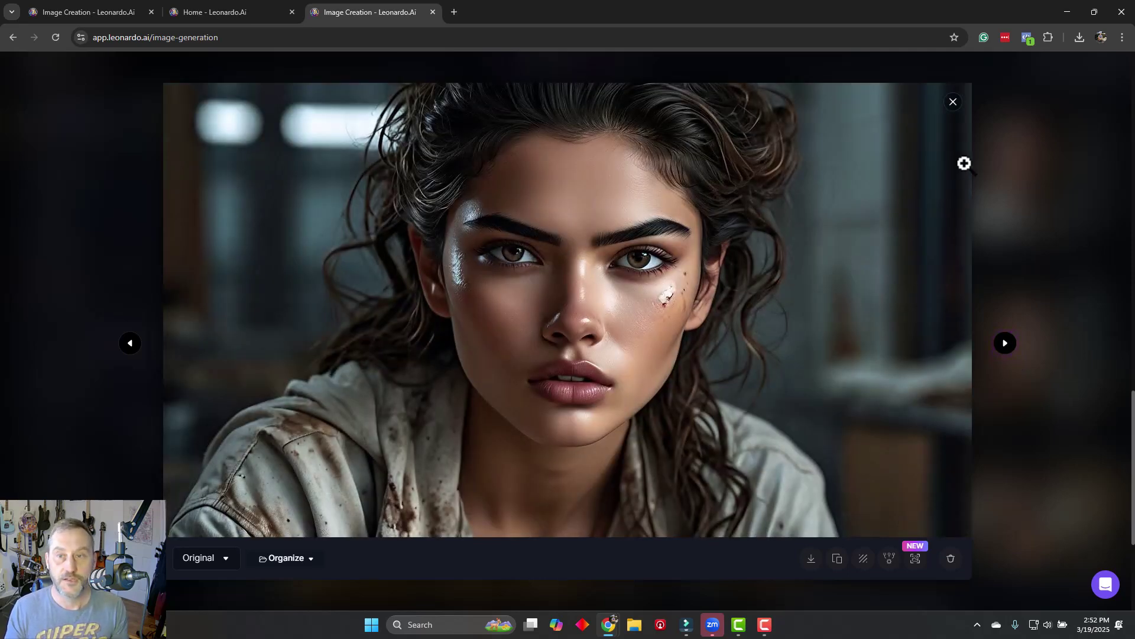
left_click(953, 104)
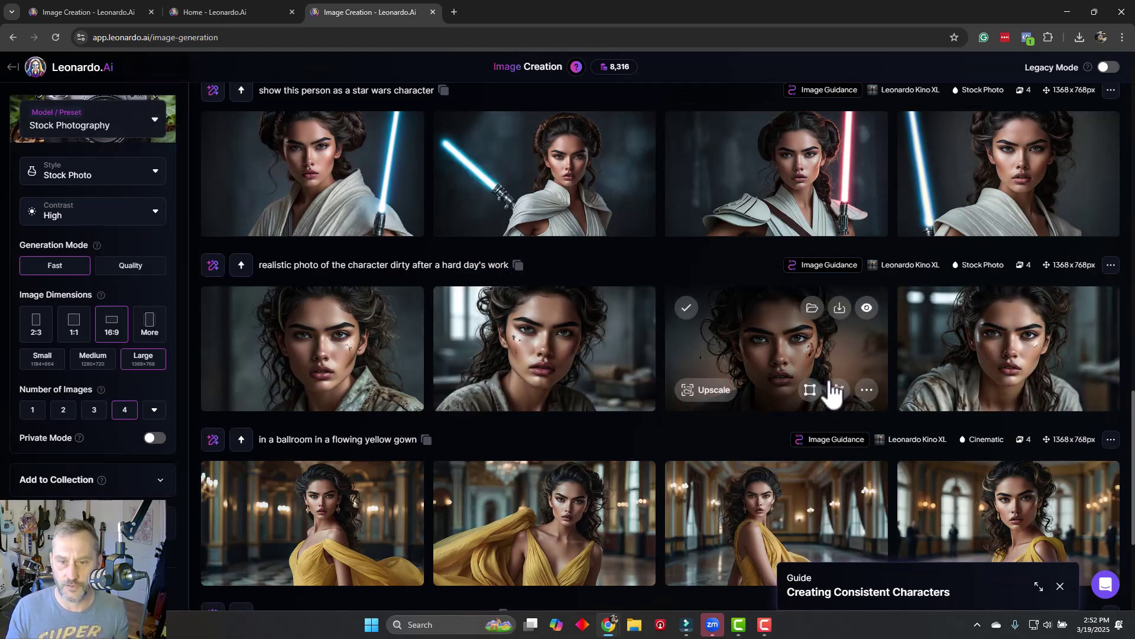
scroll(830, 394, "up", 1)
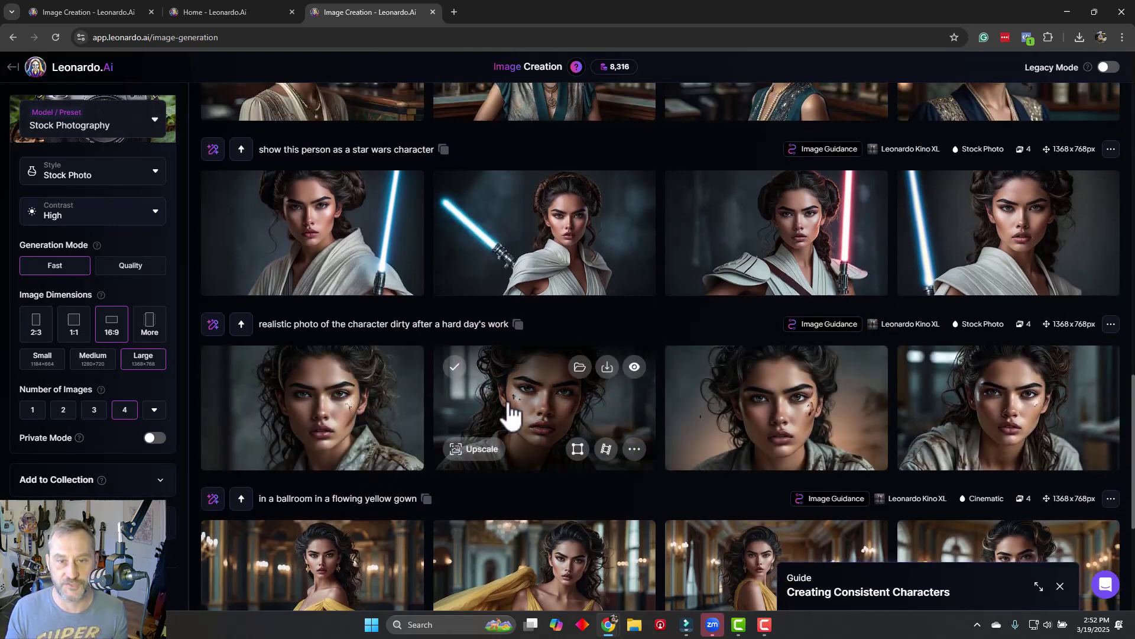
scroll(512, 407, "up", 1)
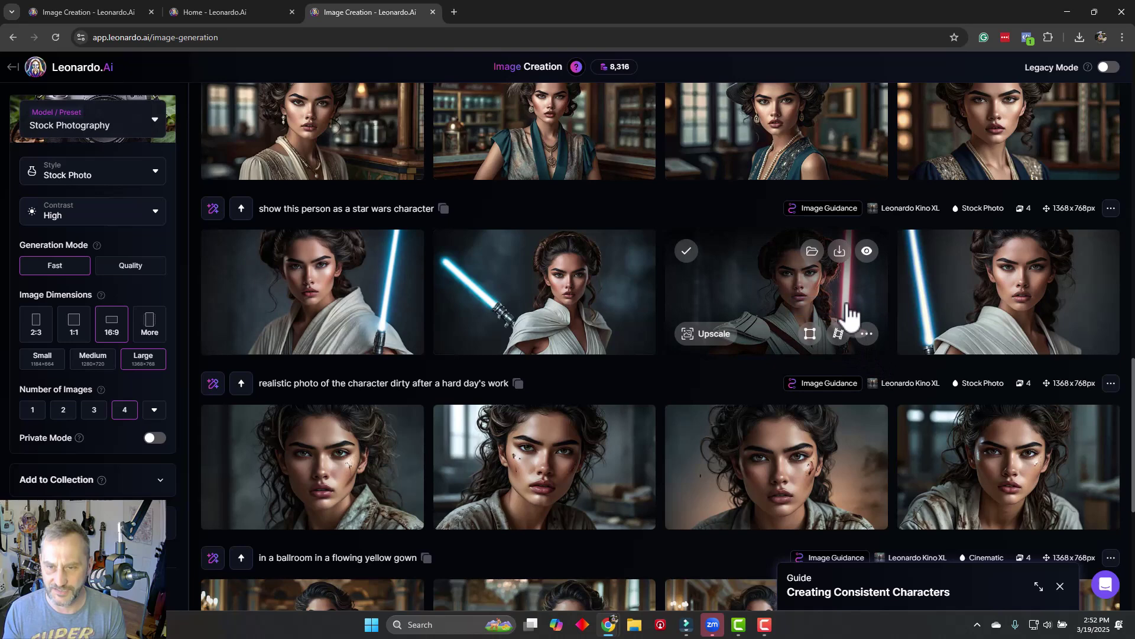
left_click(788, 316)
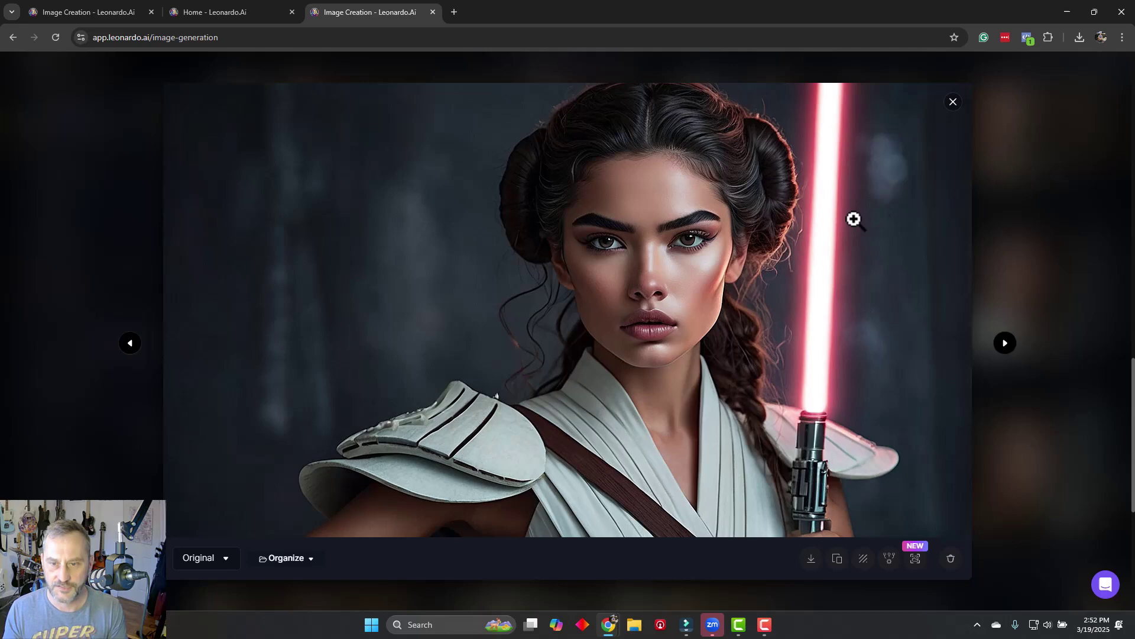
left_click(952, 104)
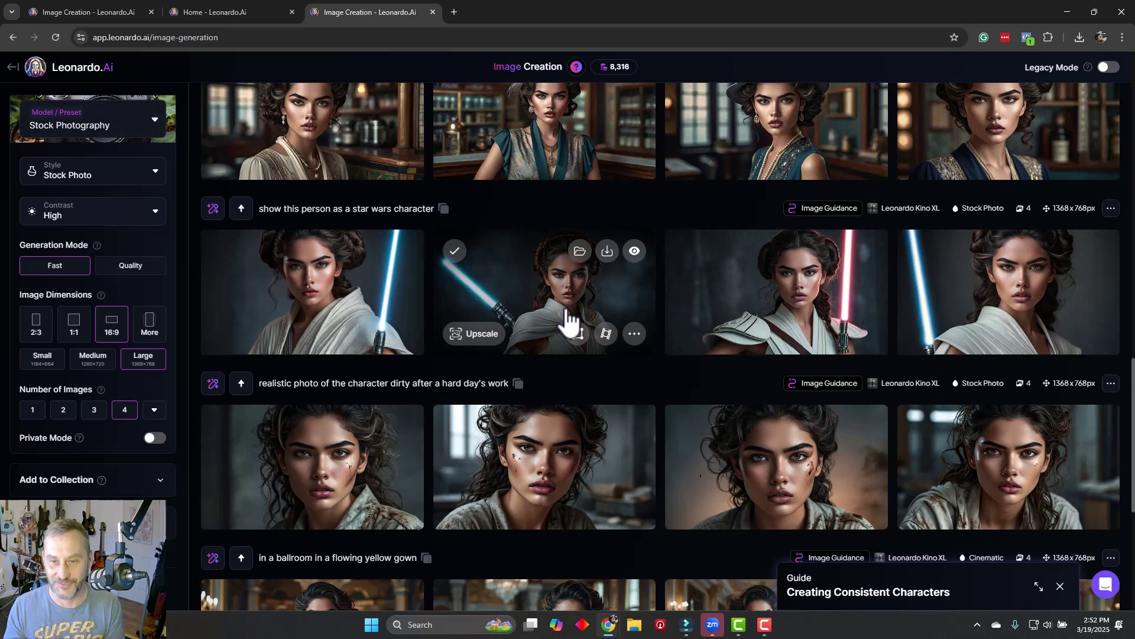
scroll(609, 340, "up", 3)
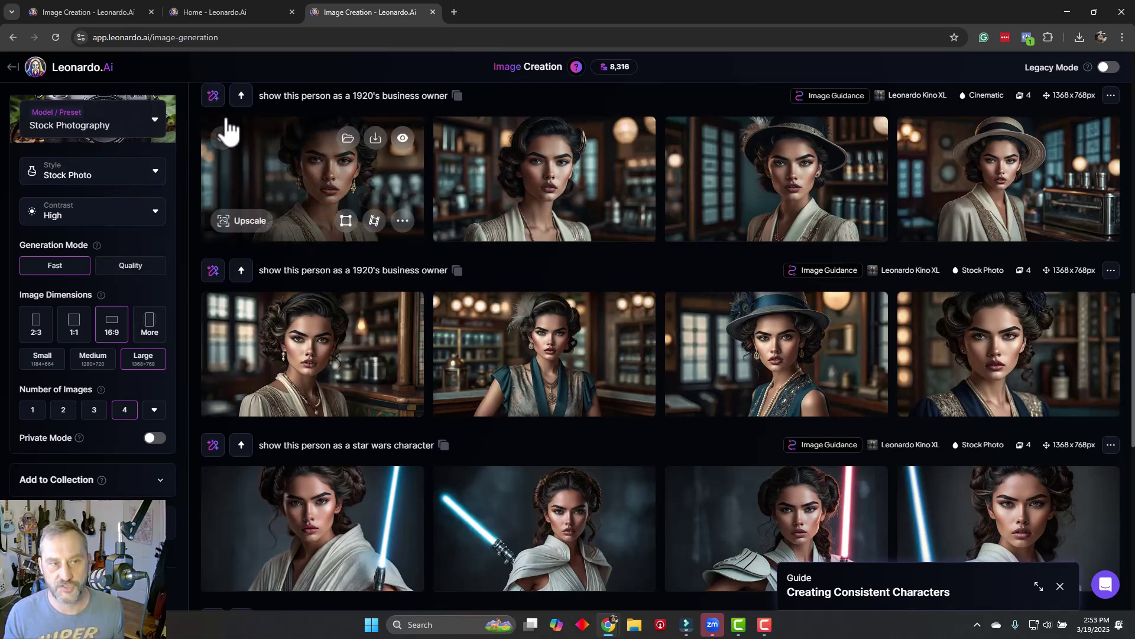
left_click(146, 130)
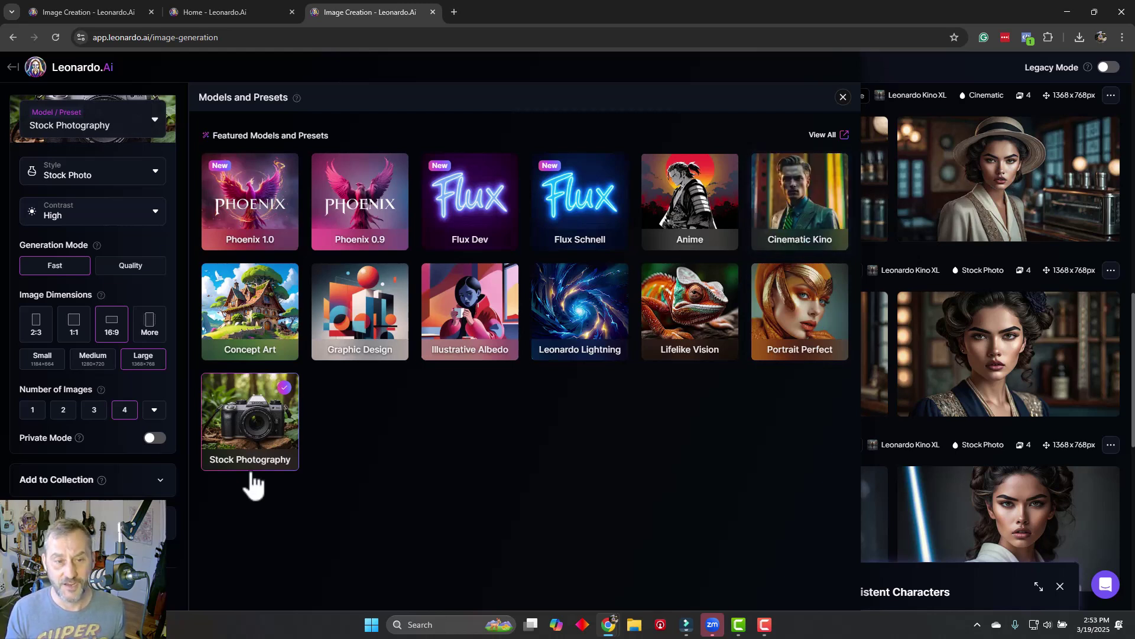
left_click(976, 253)
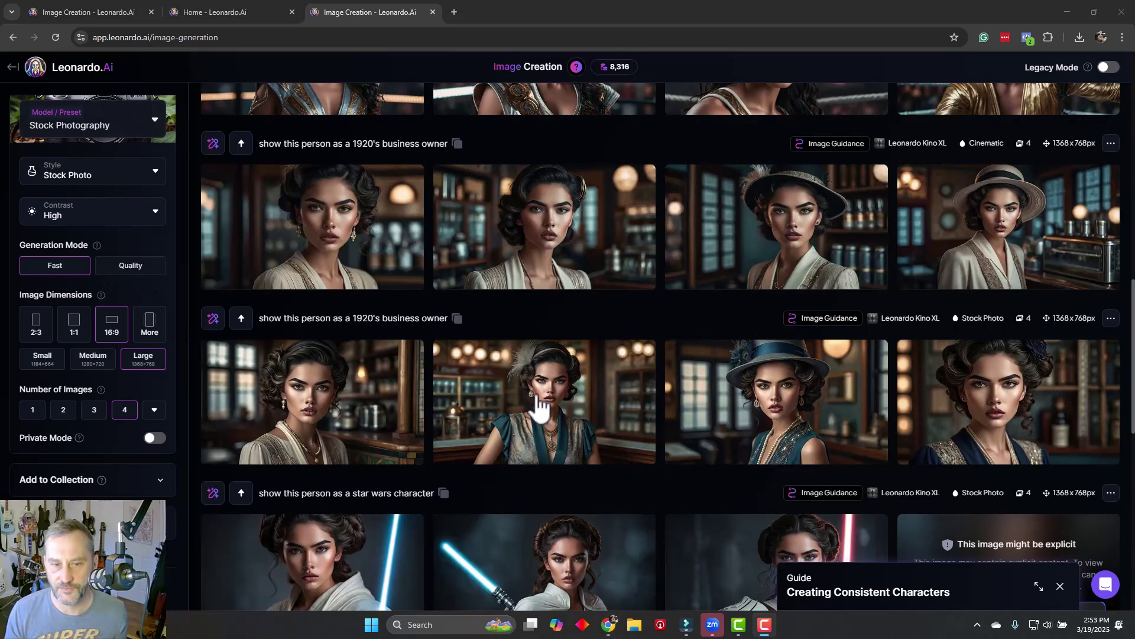
mouse_move(321, 402)
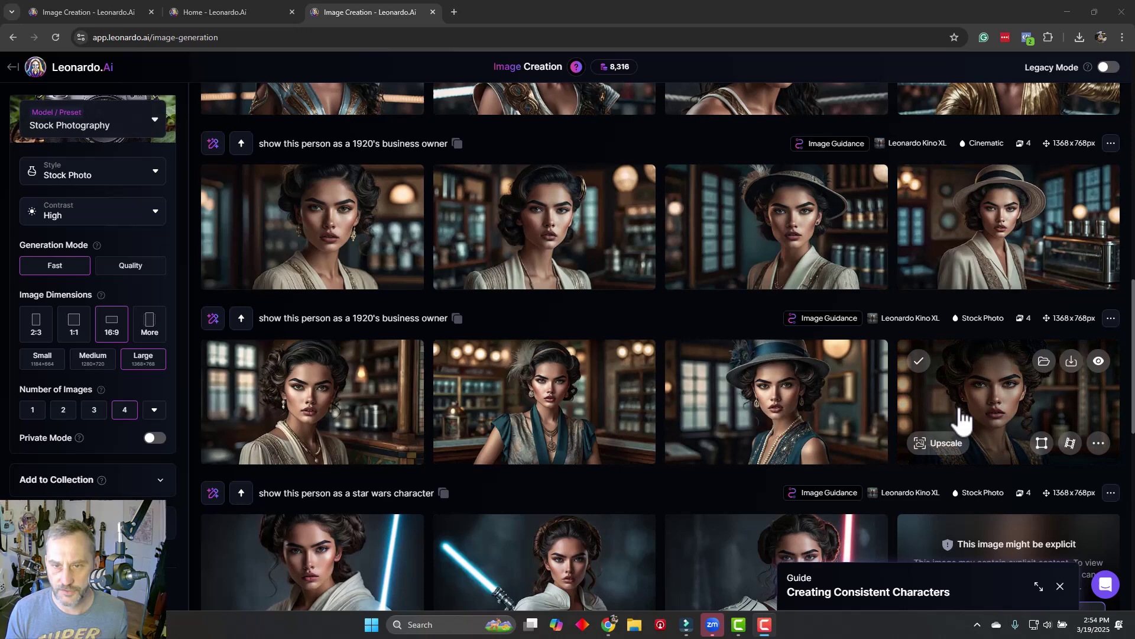
mouse_move(714, 421)
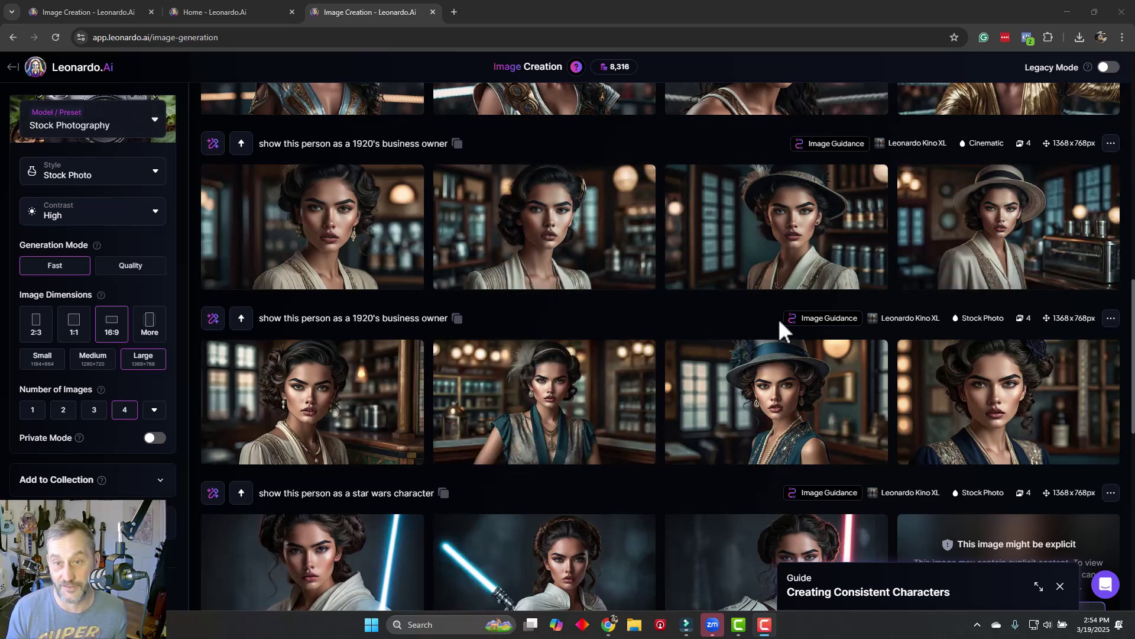
- Reveal the first, third and fourth wrestler images, then view the in-ring wrestler full-size and close it
scroll(426, 355, "up", 5)
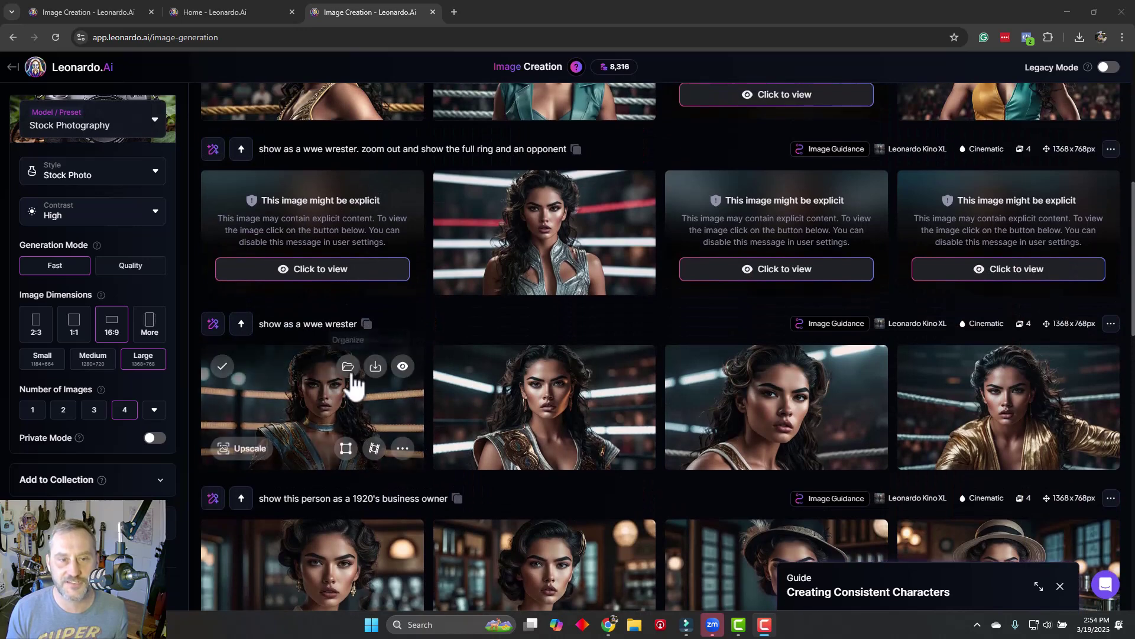
left_click(368, 276)
left_click(766, 272)
left_click(951, 272)
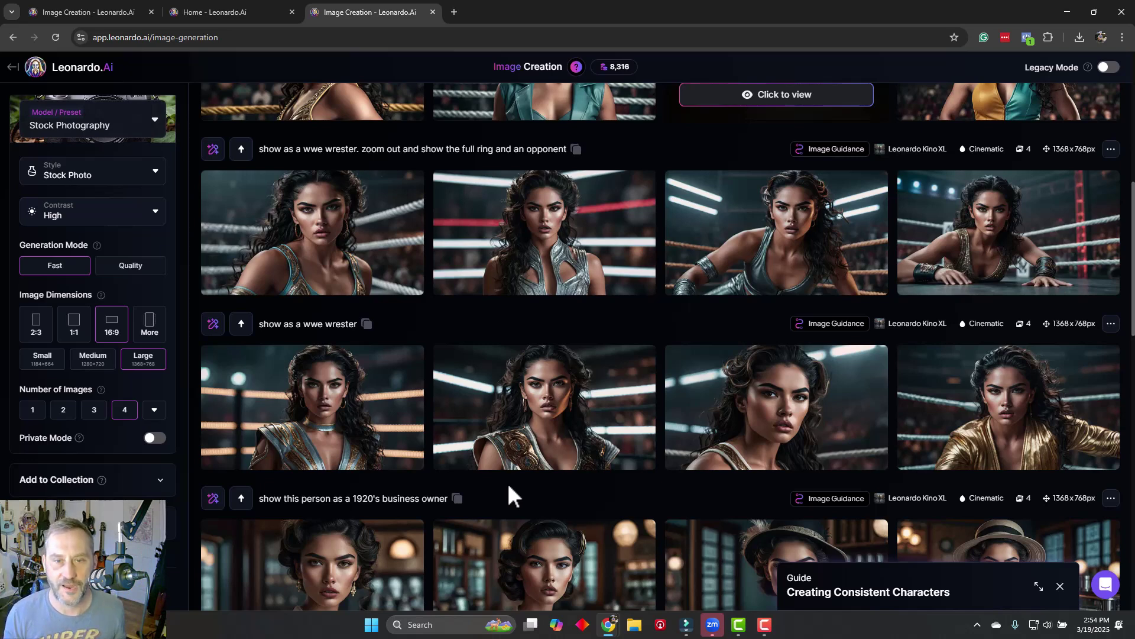
left_click(1009, 254)
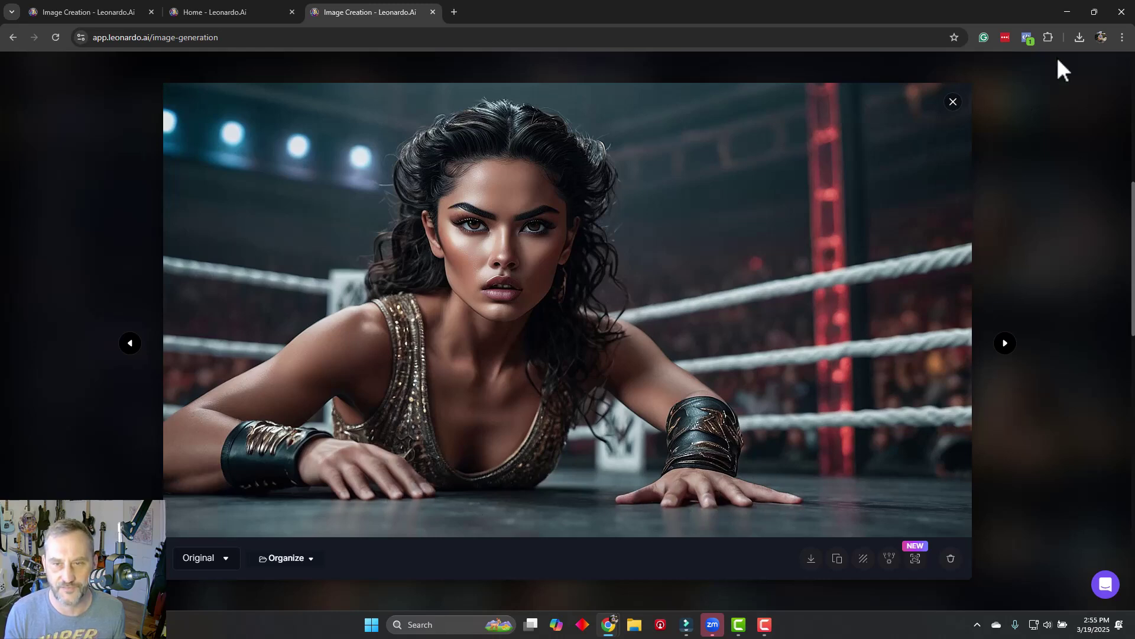
left_click(953, 103)
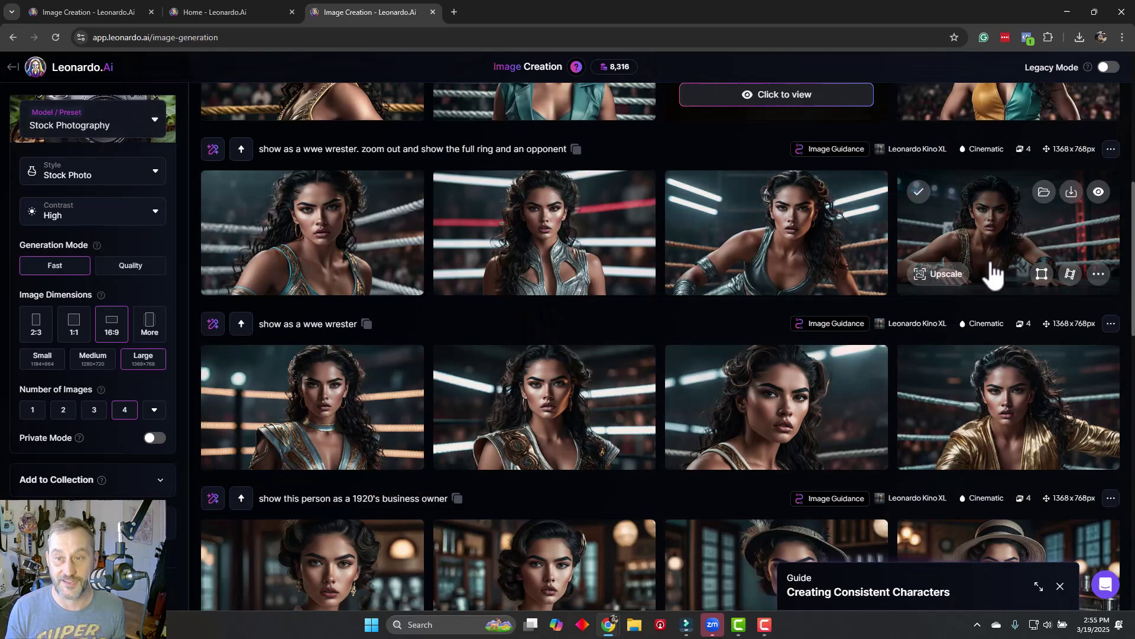
- Check the styles available for the Cinematic Kino preset
scroll(949, 261, "up", 2)
left_click(949, 260)
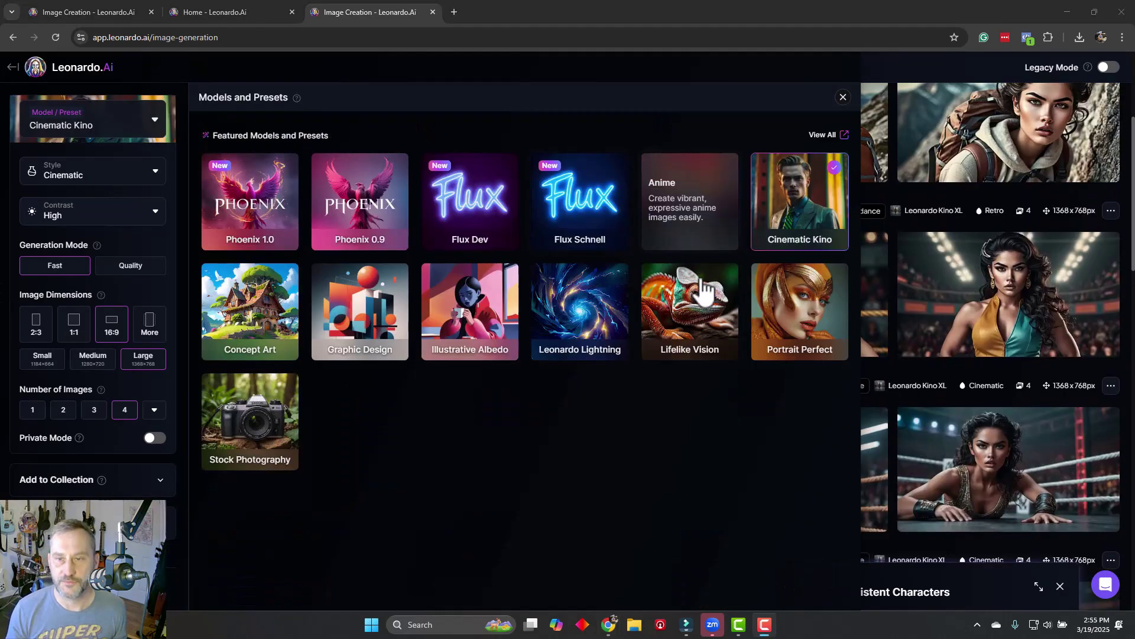
left_click(843, 97)
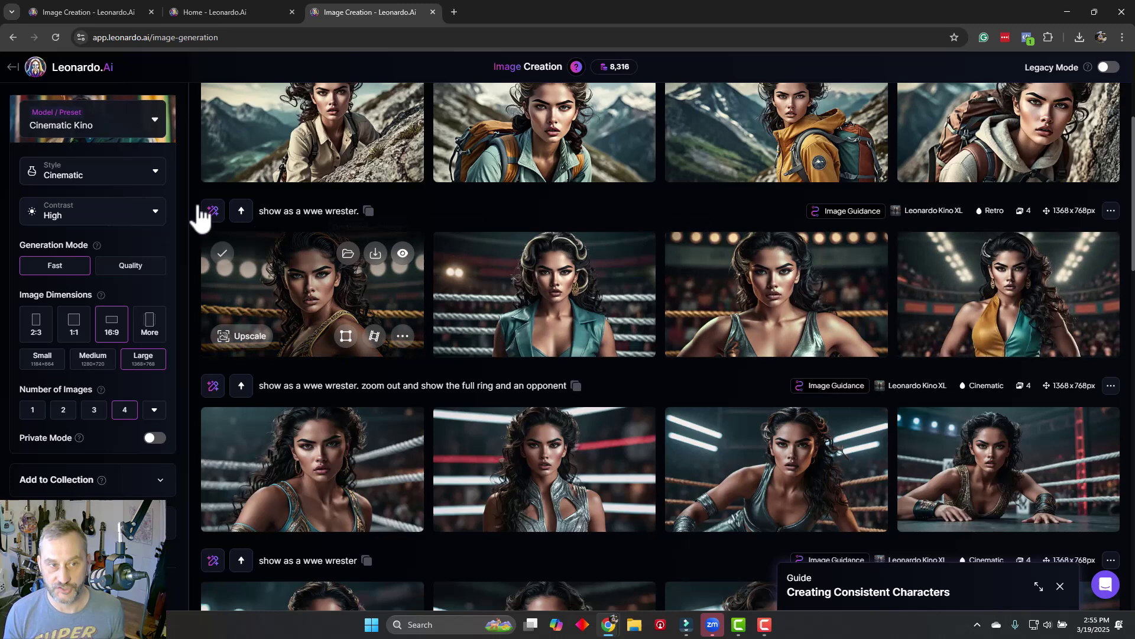
left_click(101, 177)
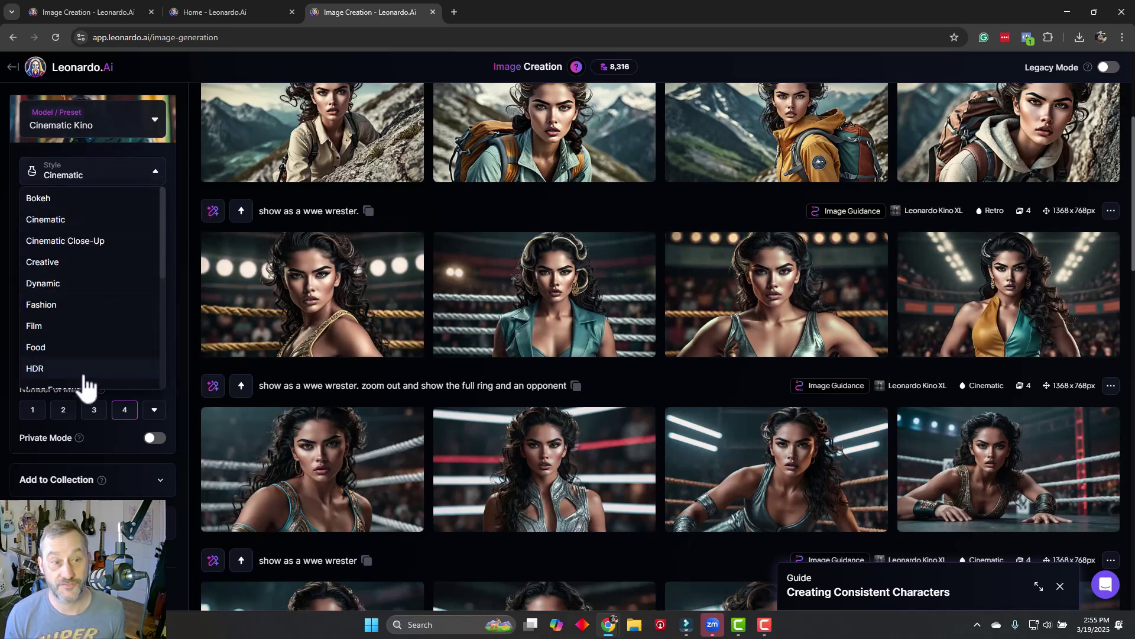
- Compare Stock Photography's styles, then return to Cinematic Kino with Cinematic style
left_click(87, 136)
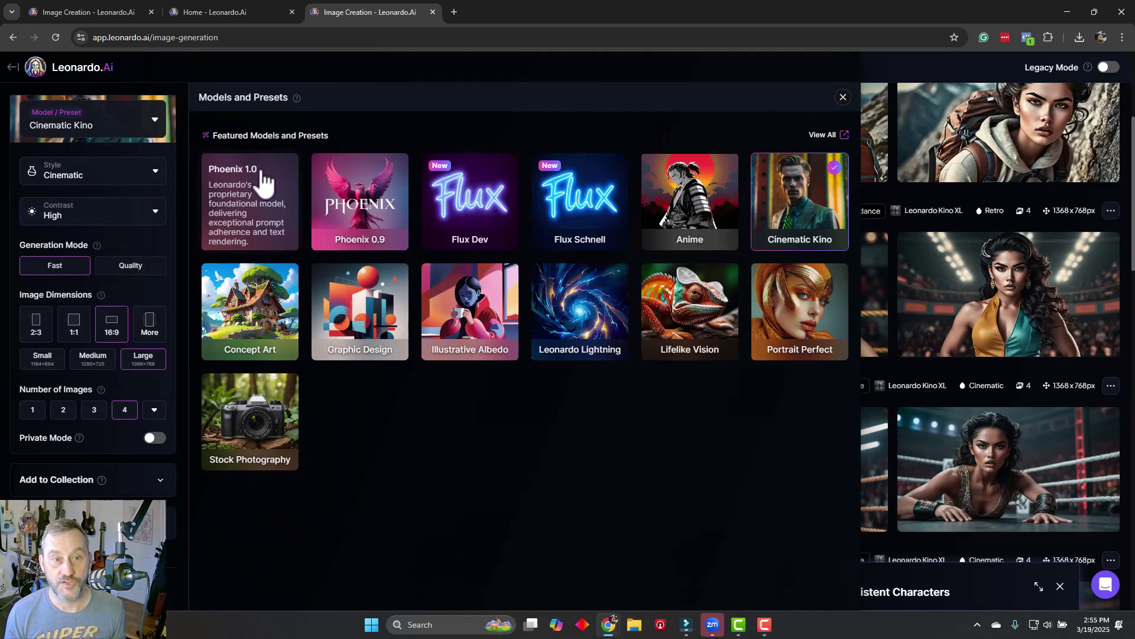
left_click(242, 414)
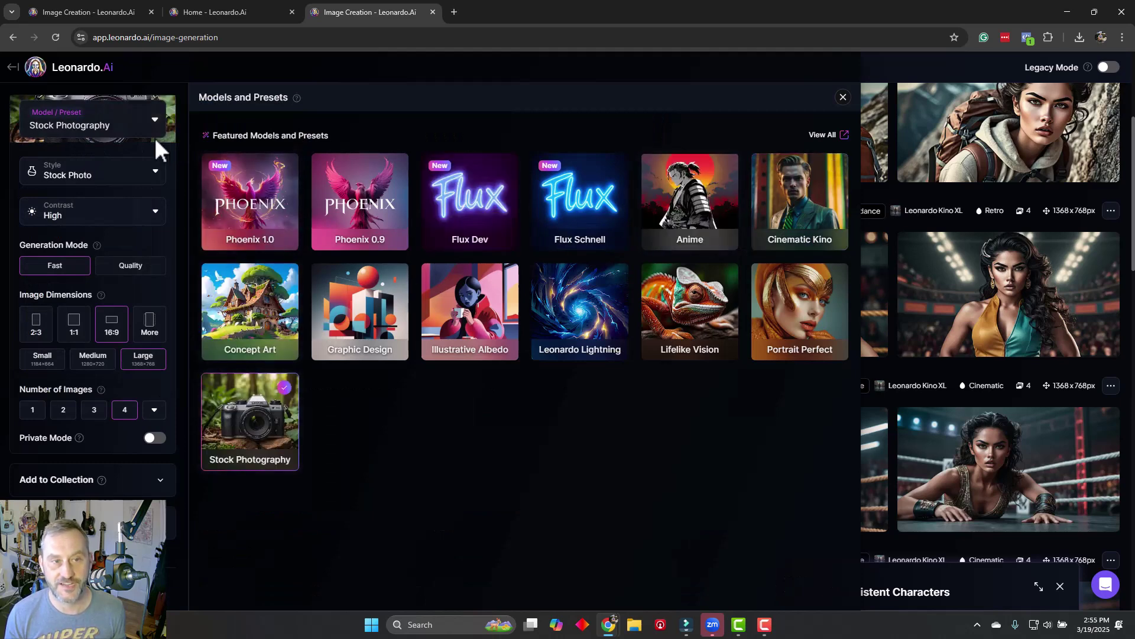
left_click(118, 180)
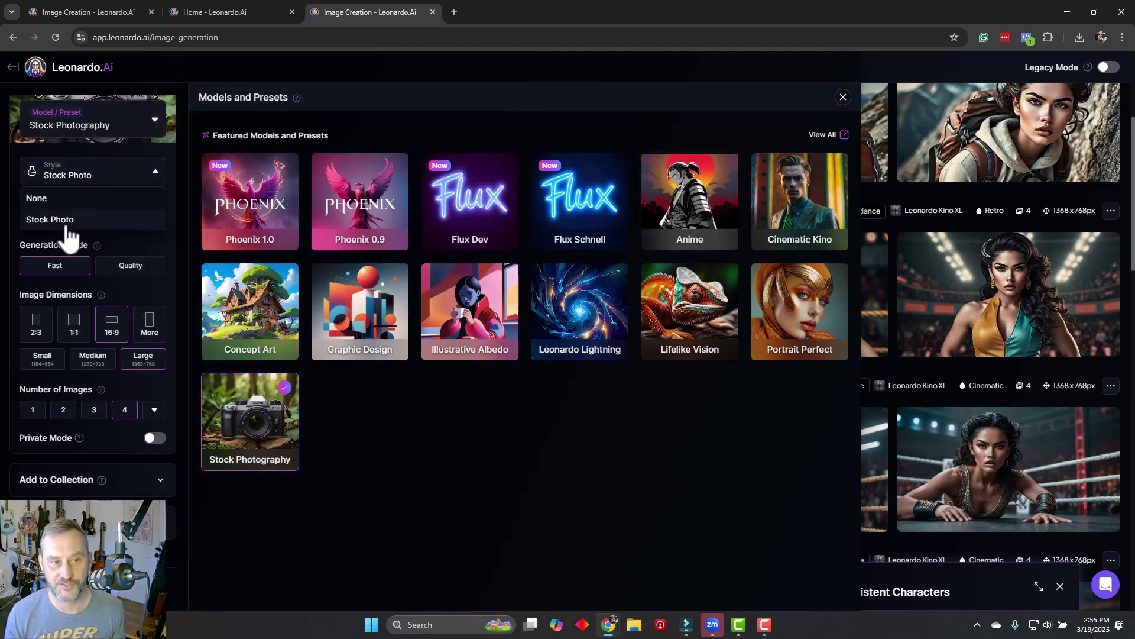
left_click(799, 220)
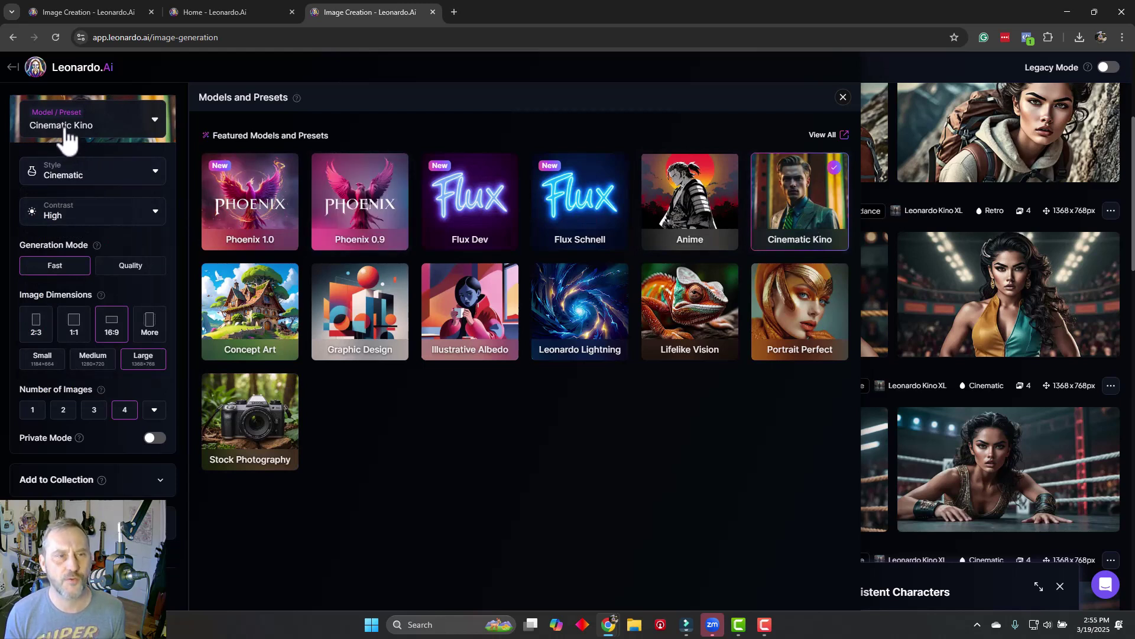
left_click(67, 177)
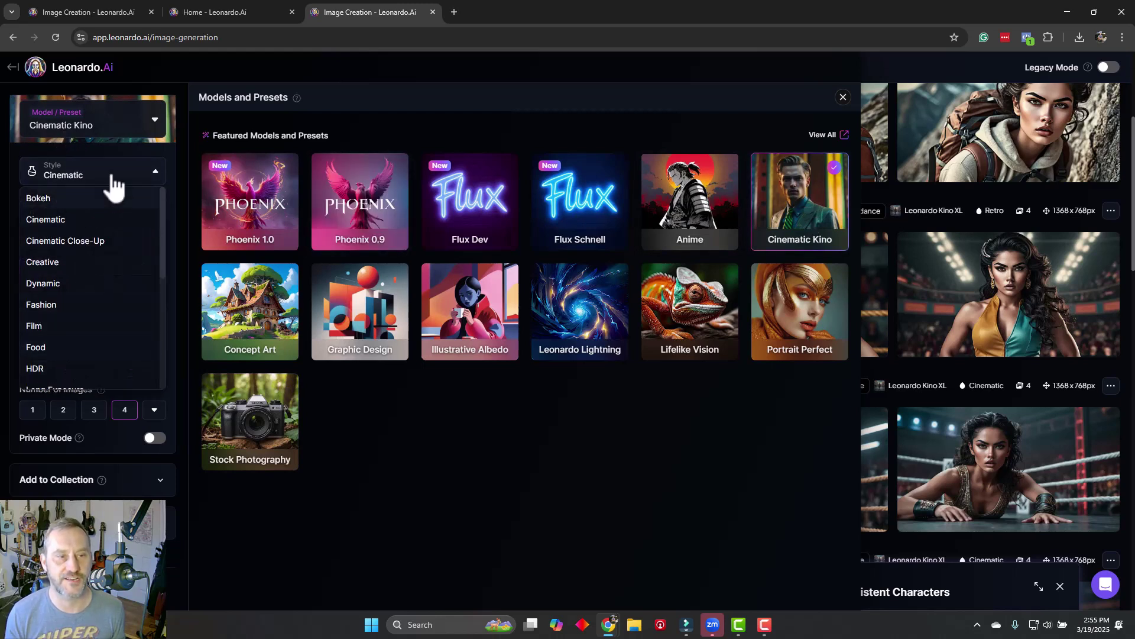
left_click(556, 126)
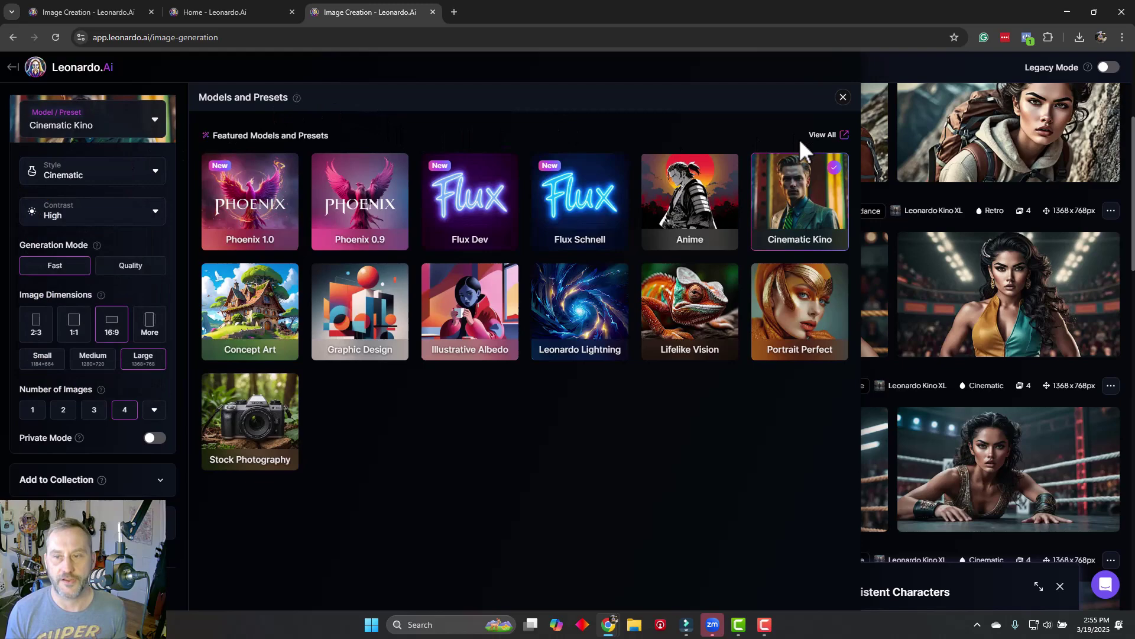
- Close the Models and Presets panel and scroll up to the prompt box above the mountain climber images
left_click(843, 97)
scroll(765, 266, "up", 3)
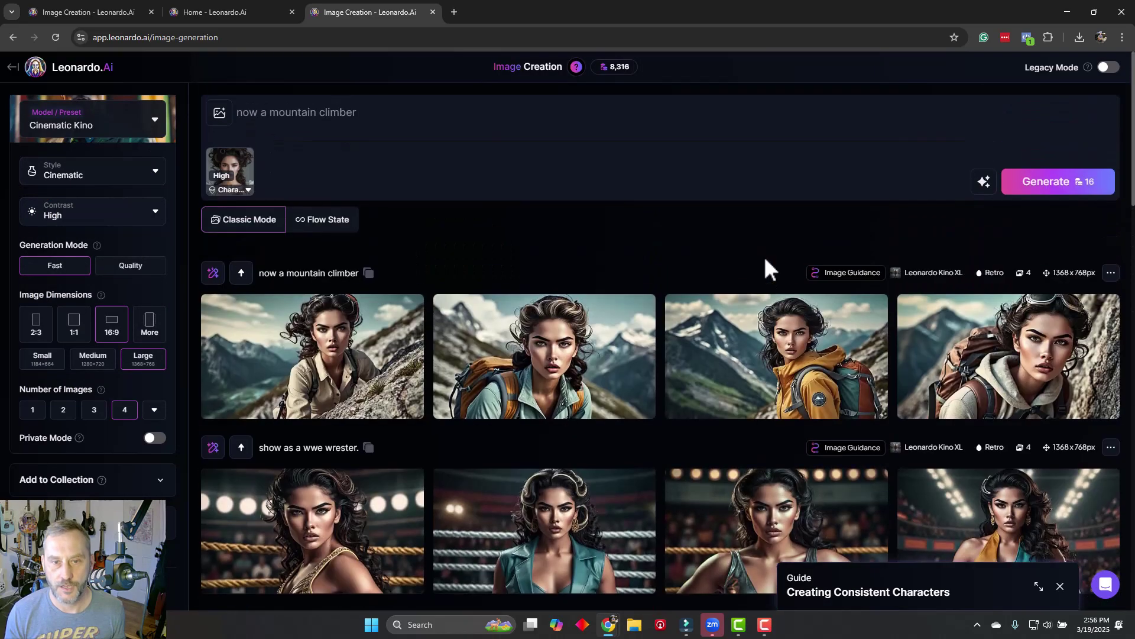